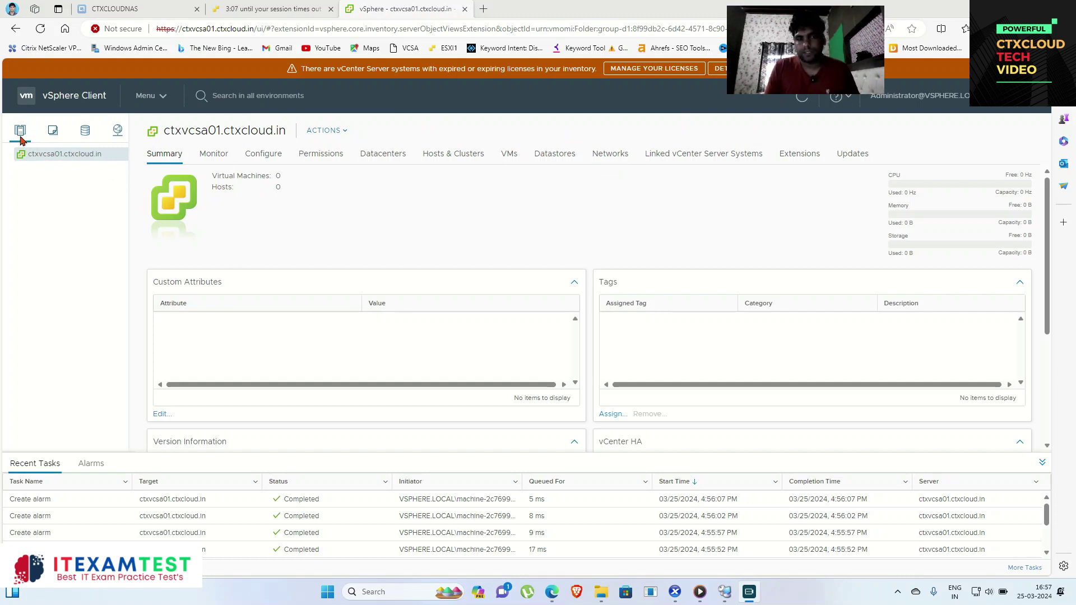
Step: Create datacenter CTXCLOUD-DATACENTER under ctxvcsa01.ctxcloud.in and widen the inventory pane to show full names
{"action": "right_click", "coordinate": [49, 157]}
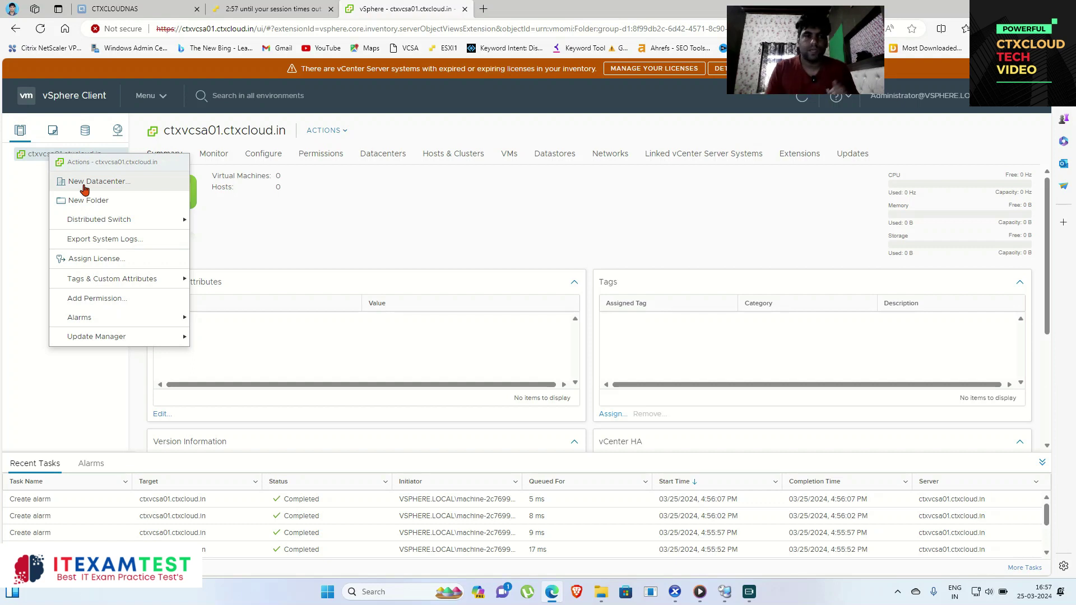
{"action": "left_click", "coordinate": [85, 185]}
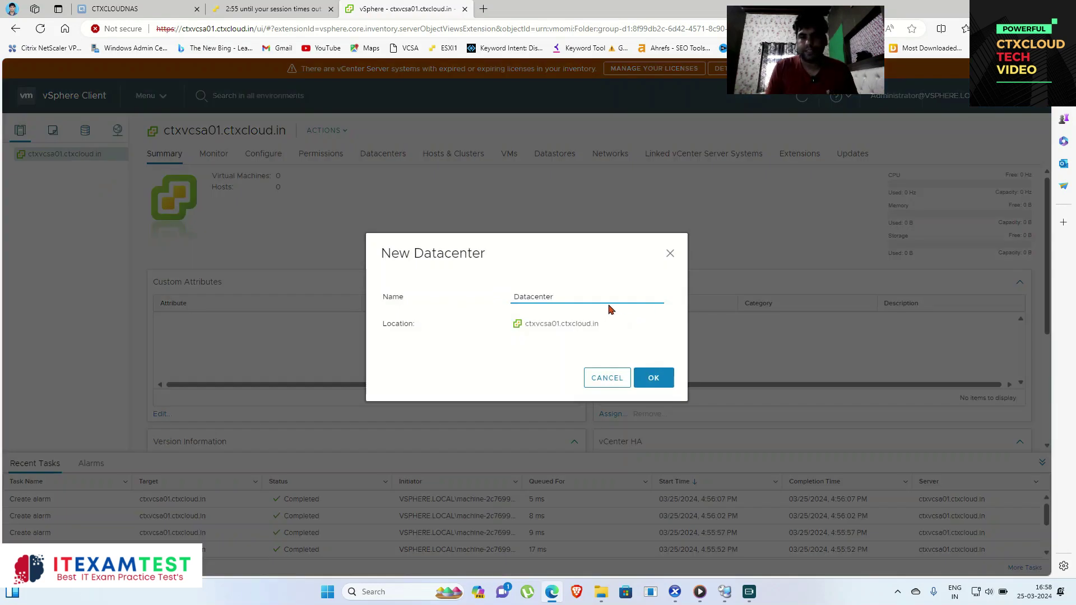
{"action": "left_click_drag", "start_coordinate": [604, 300], "coordinate": [513, 308]}
{"action": "type", "text": "cTXCLOUD"}
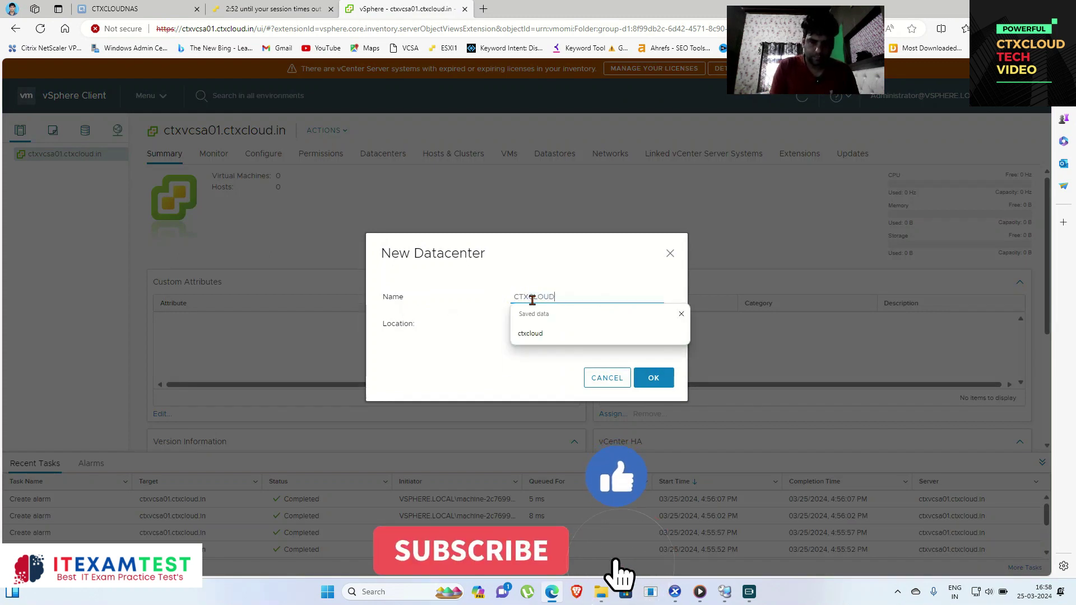
{"action": "type", "text": "-DC"}
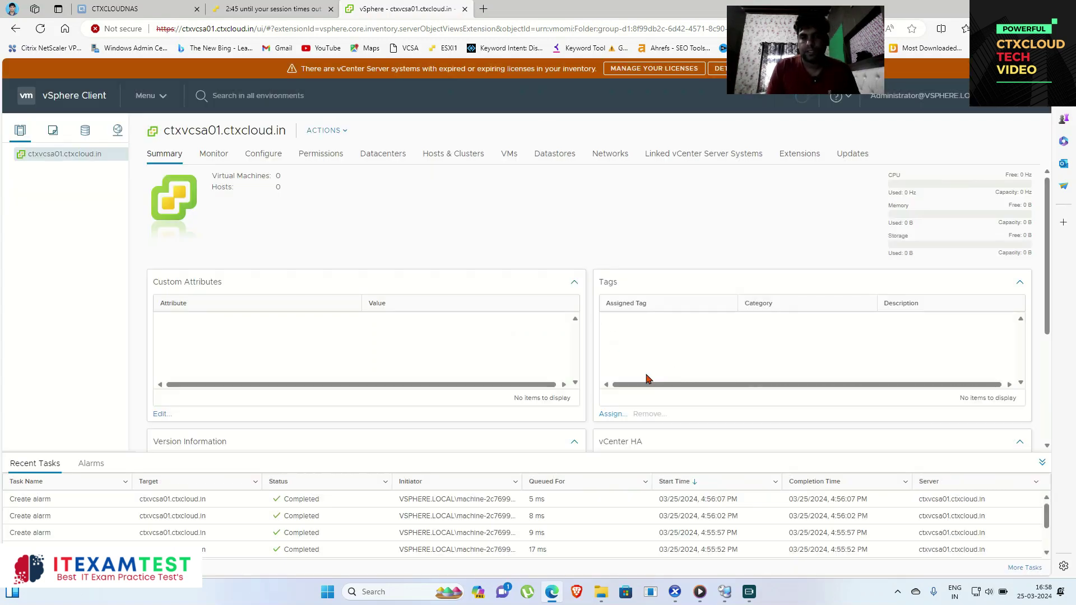
{"action": "left_click", "coordinate": [654, 377]}
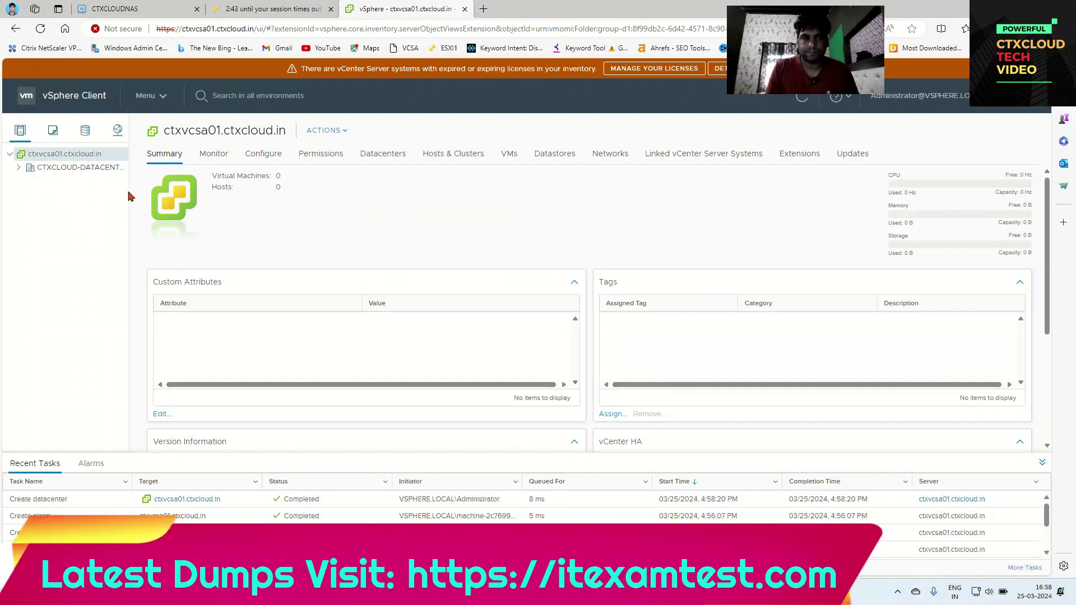
{"action": "left_click_drag", "start_coordinate": [130, 195], "coordinate": [171, 196]}
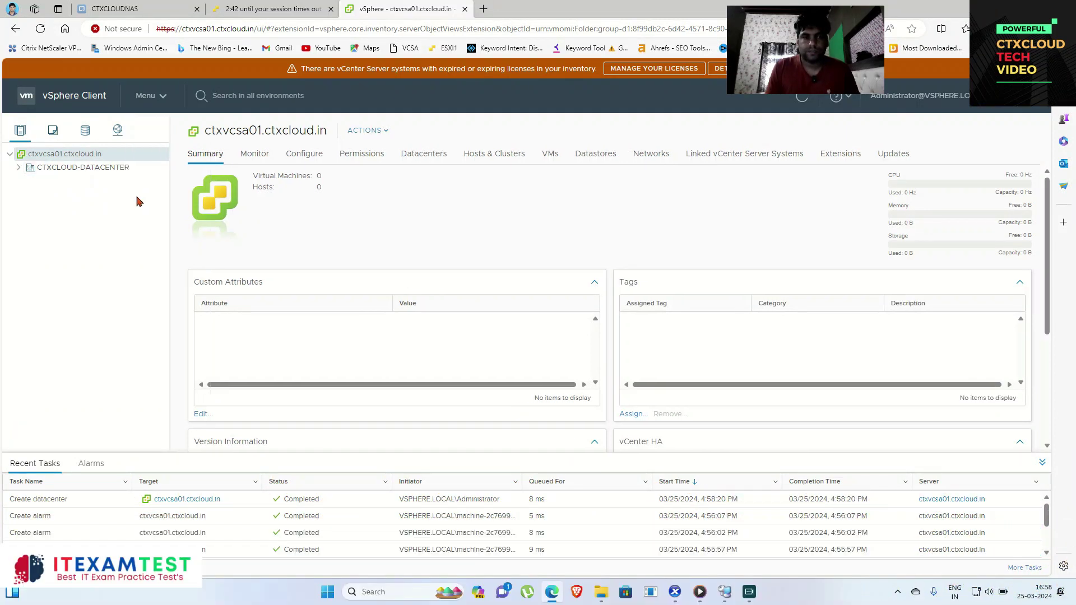
Step: Select CTXCLOUD-DATACENTER in the navigator to view its Summary
{"action": "left_click", "coordinate": [45, 168]}
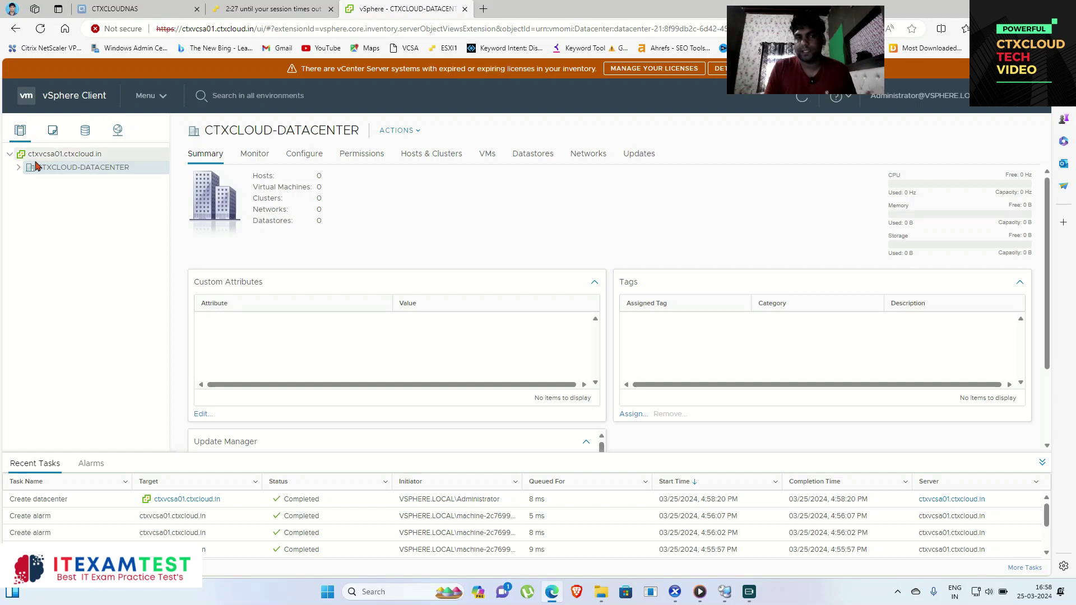
Step: Launch Add Host on CTXCLOUD-DATACENTER with host name esxi1.ctxcloud.in
{"action": "right_click", "coordinate": [74, 169]}
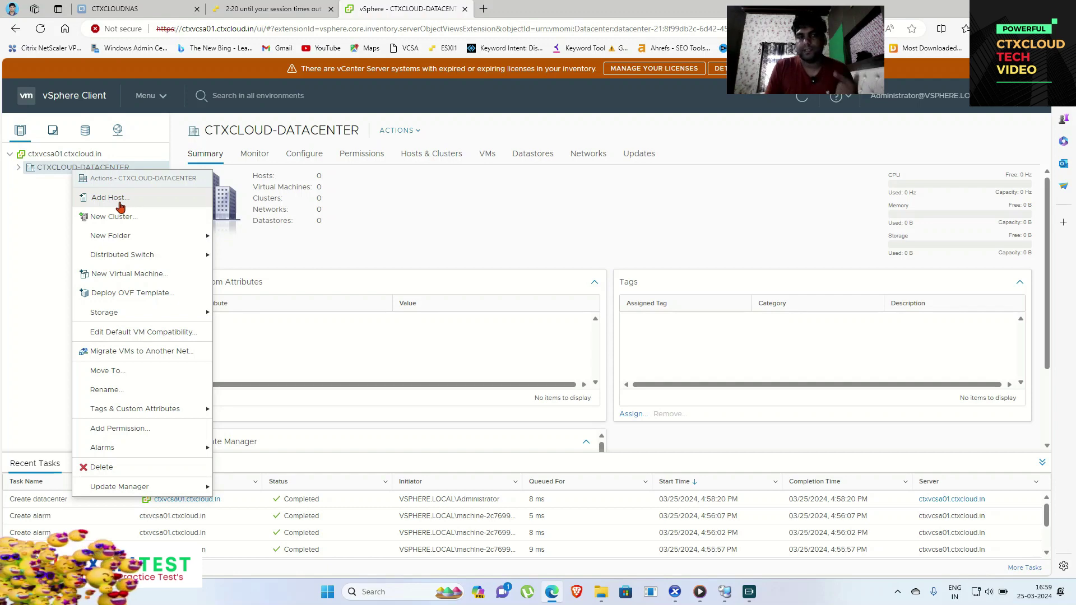
{"action": "left_click", "coordinate": [120, 204]}
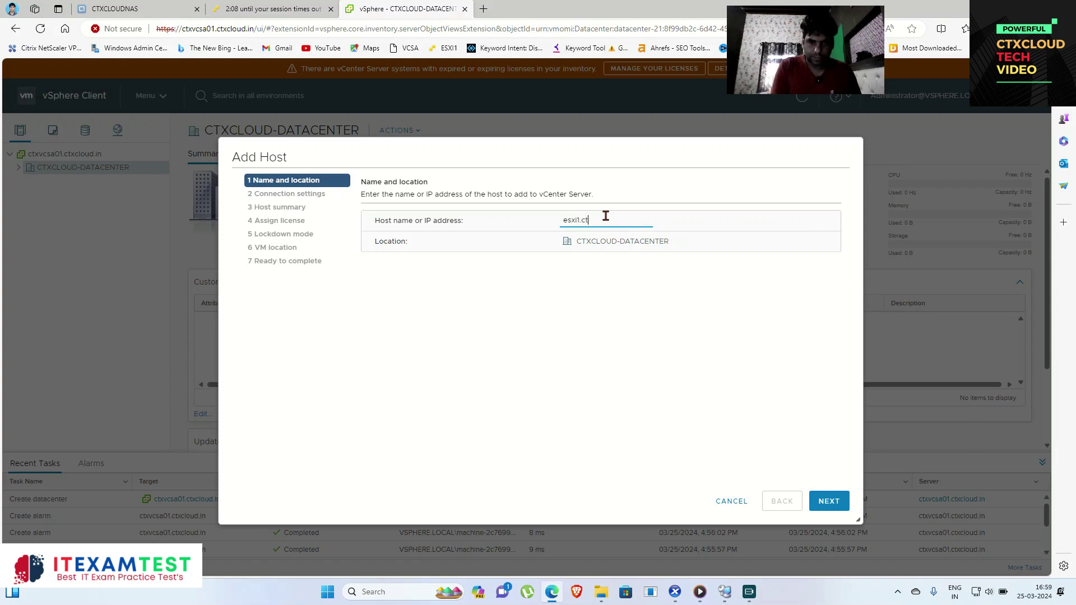
{"action": "type", "text": ".in"}
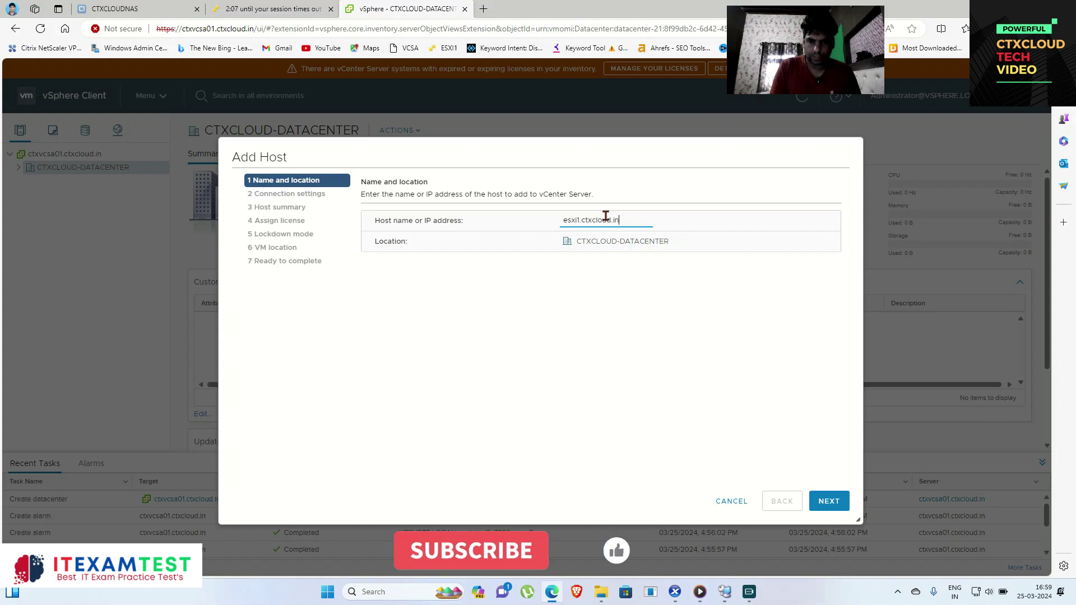
{"action": "left_click", "coordinate": [829, 501]}
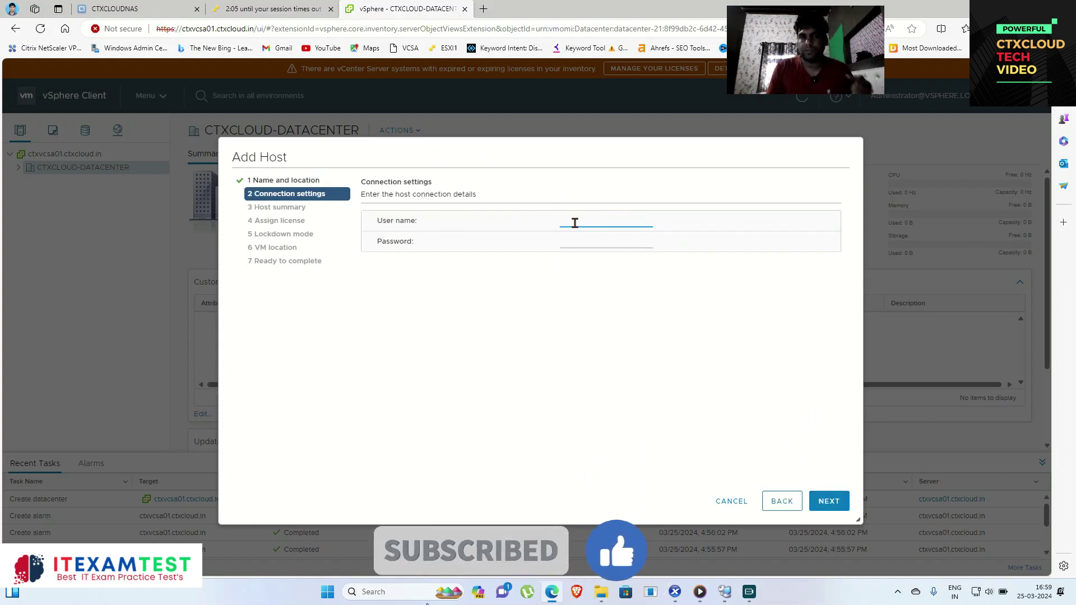
Step: Enter the root username and password for esxi1 and submit them
{"action": "type", "text": "root"}
{"action": "key", "text": "Tab"}
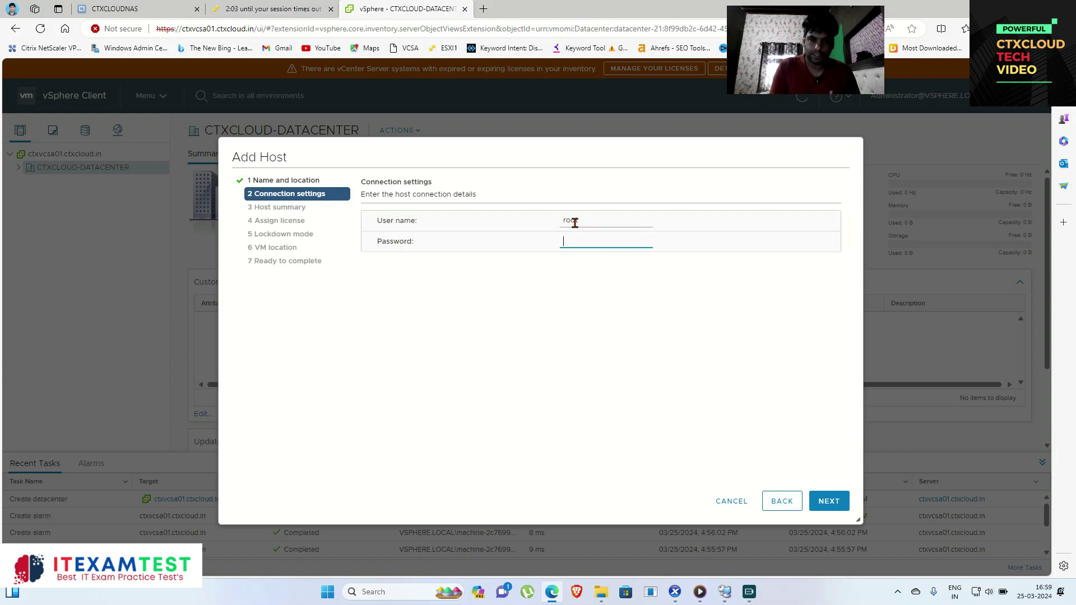
{"action": "type", "text": "••••"}
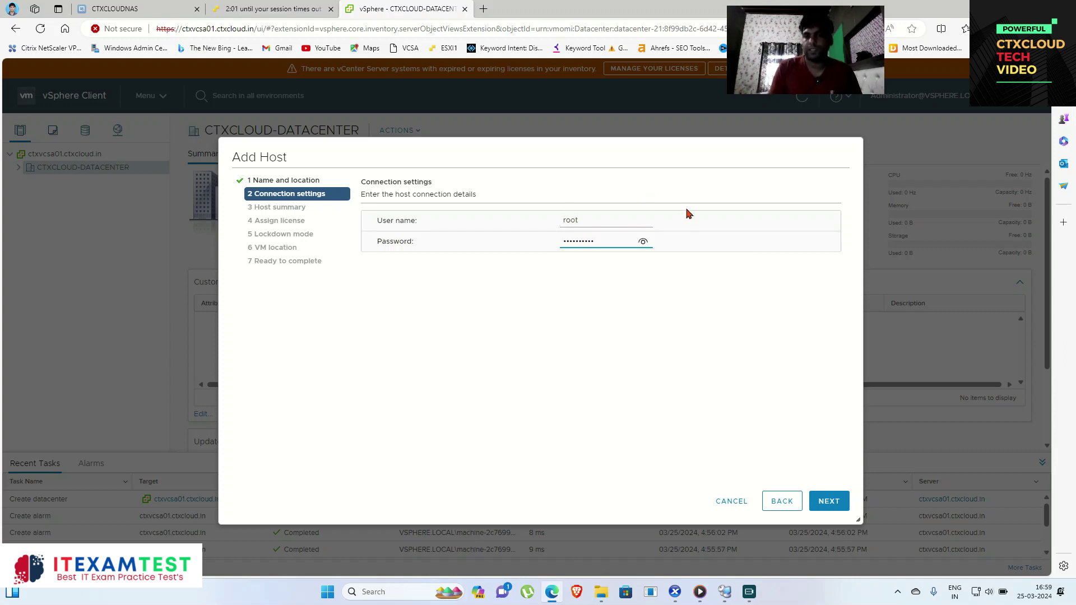
{"action": "left_click", "coordinate": [829, 501]}
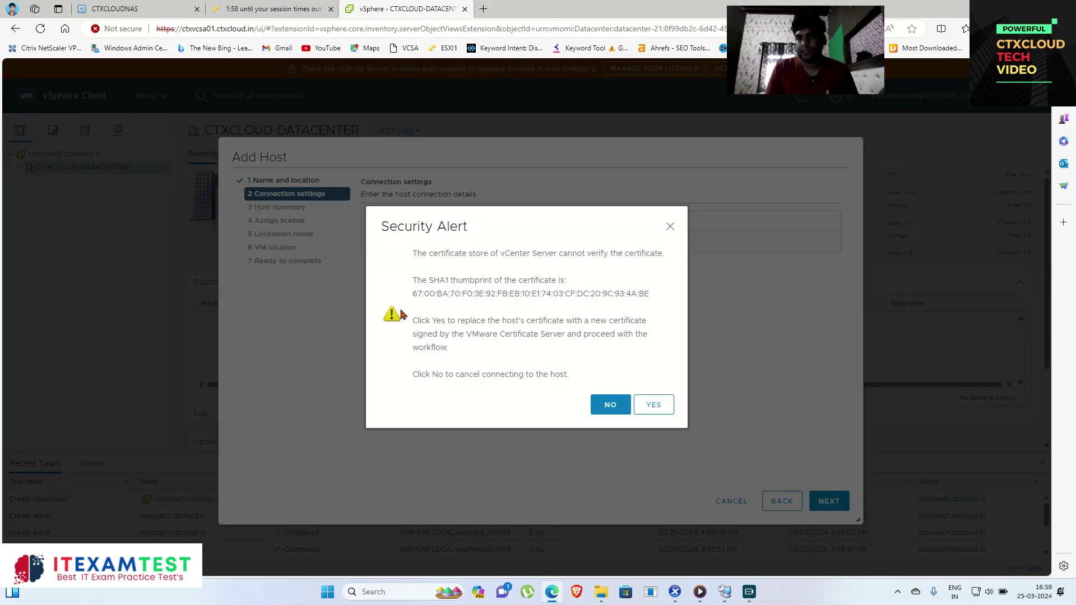
Step: Trust esxi1's certificate and finish with evaluation license, lockdown disabled, datacenter as VM location
{"action": "left_click", "coordinate": [655, 408]}
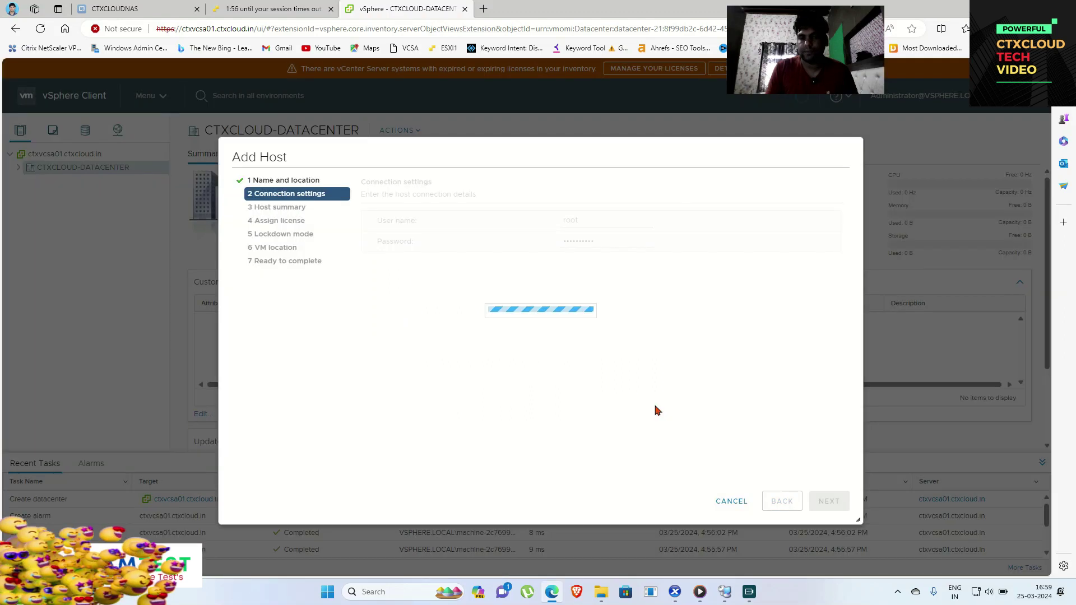
{"action": "left_click", "coordinate": [829, 501]}
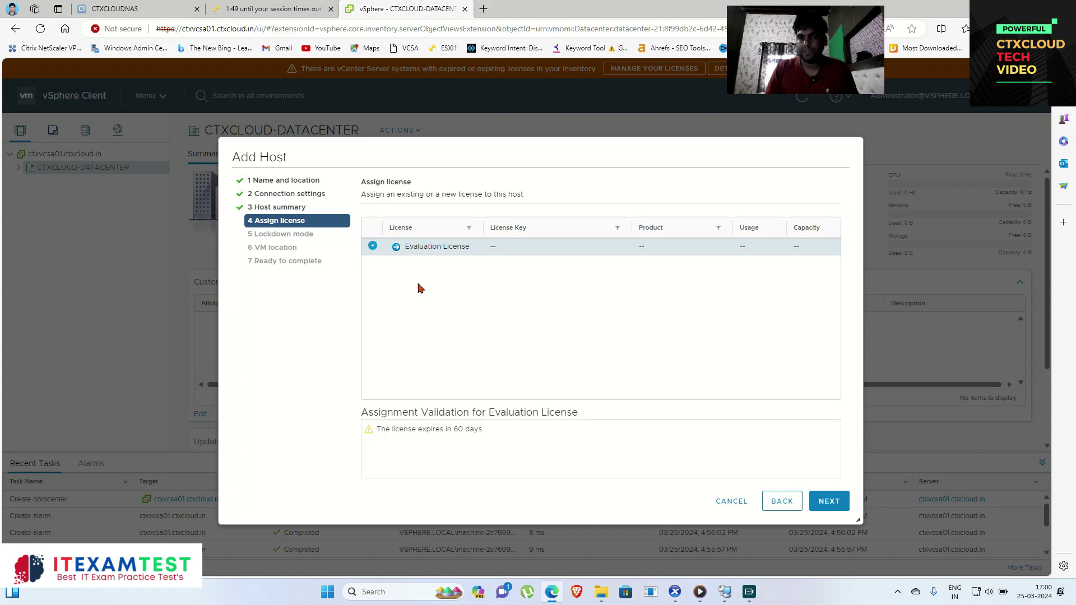
{"action": "left_click", "coordinate": [829, 500]}
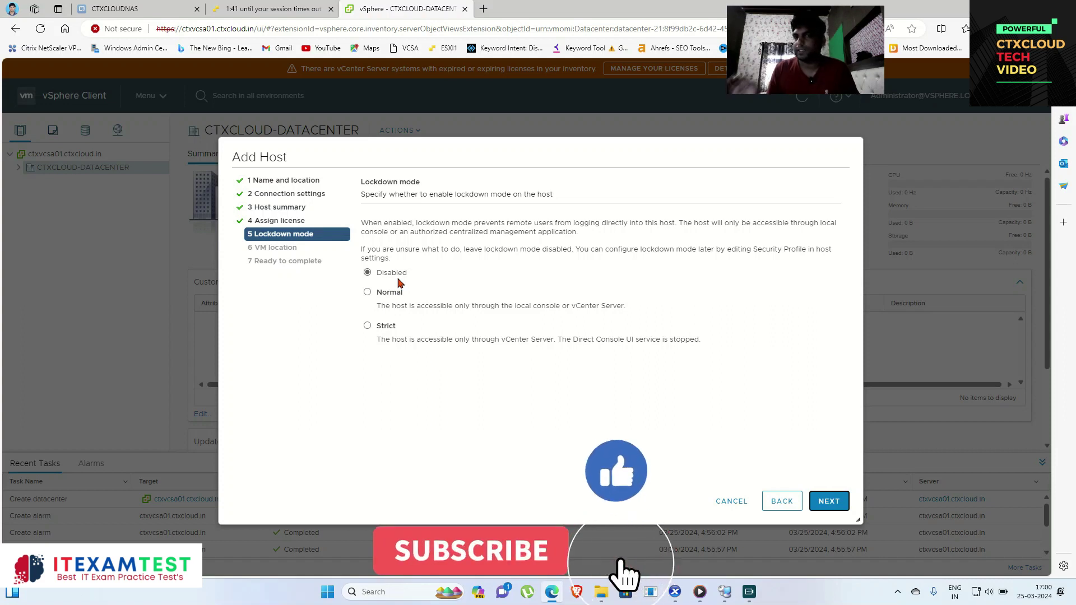
{"action": "left_click", "coordinate": [828, 501]}
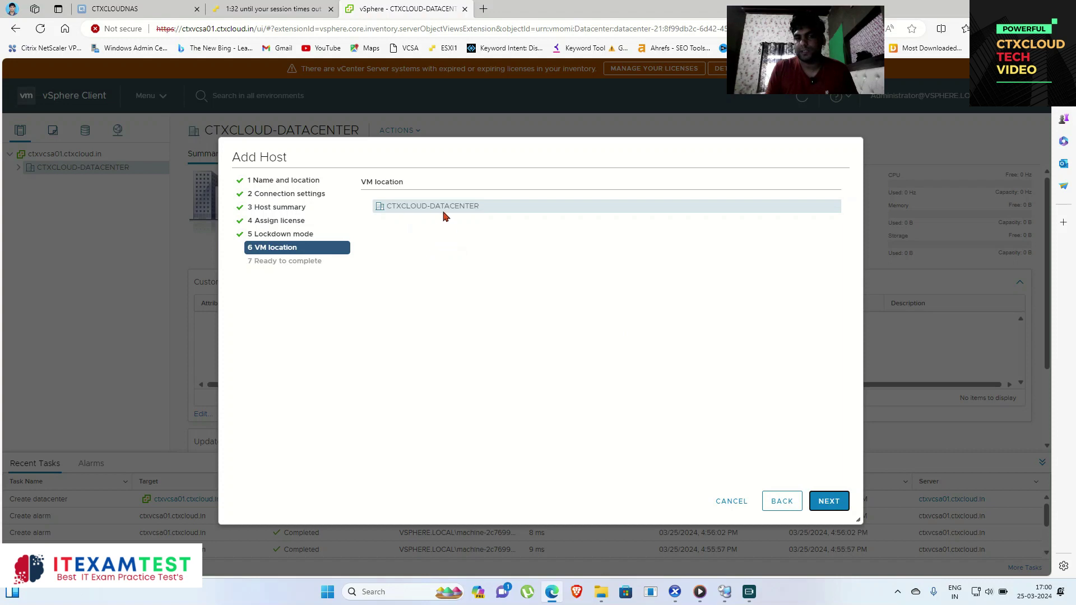
{"action": "left_click", "coordinate": [832, 504]}
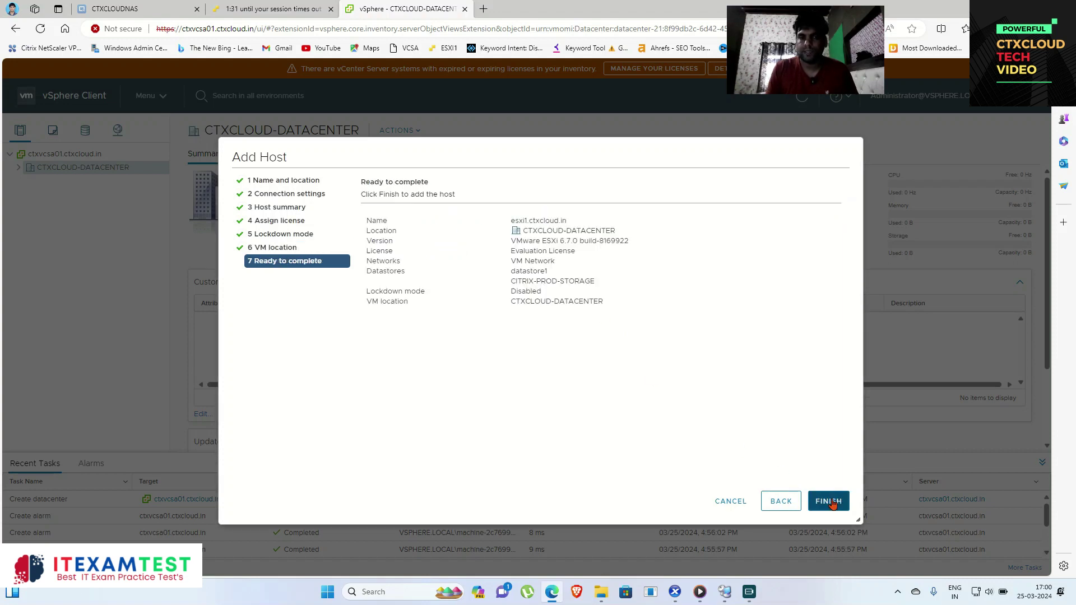
{"action": "left_click", "coordinate": [833, 504]}
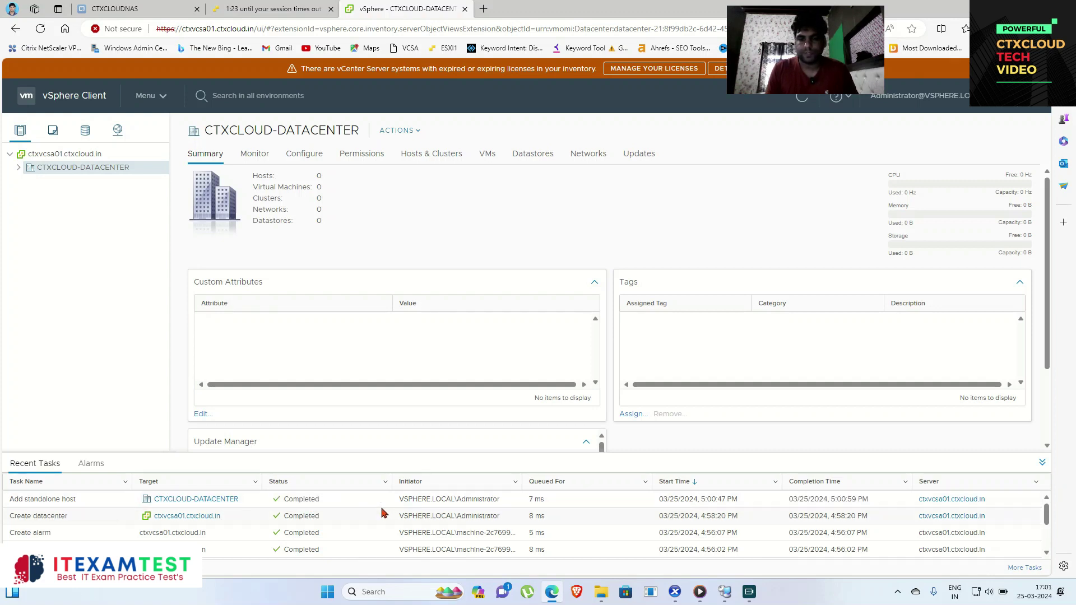
Step: Expand CTXCLOUD-DATACENTER and esxi1 in the tree, view esxi1's summary, then return to the datacenter
{"action": "left_click", "coordinate": [19, 168]}
{"action": "left_click", "coordinate": [28, 181]}
{"action": "left_click", "coordinate": [70, 183]}
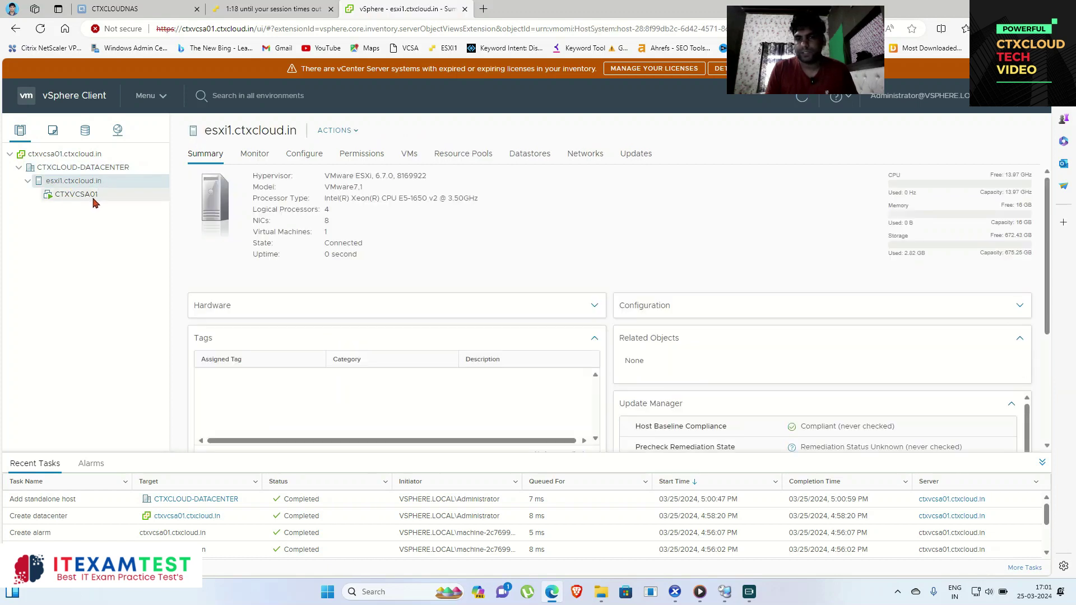
{"action": "left_click", "coordinate": [82, 168]}
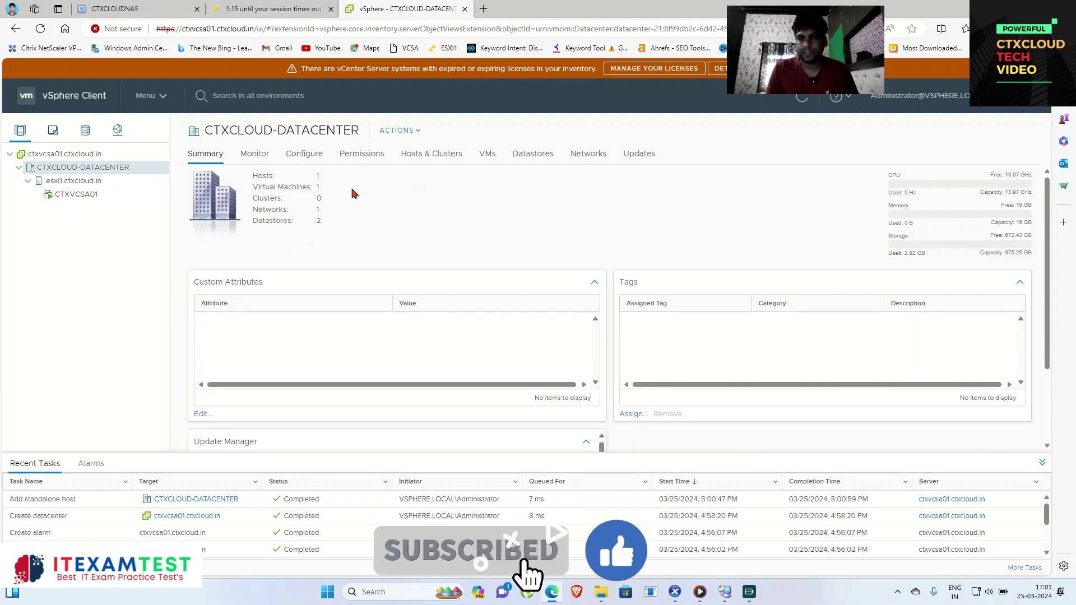
Step: Highlight the datacenter summary counts: Hosts, Virtual Machines 1, Networks 1, Datastores 2
{"action": "double_click", "coordinate": [253, 177]}
{"action": "left_click", "coordinate": [247, 197]}
{"action": "left_click_drag", "start_coordinate": [251, 188], "coordinate": [337, 190]}
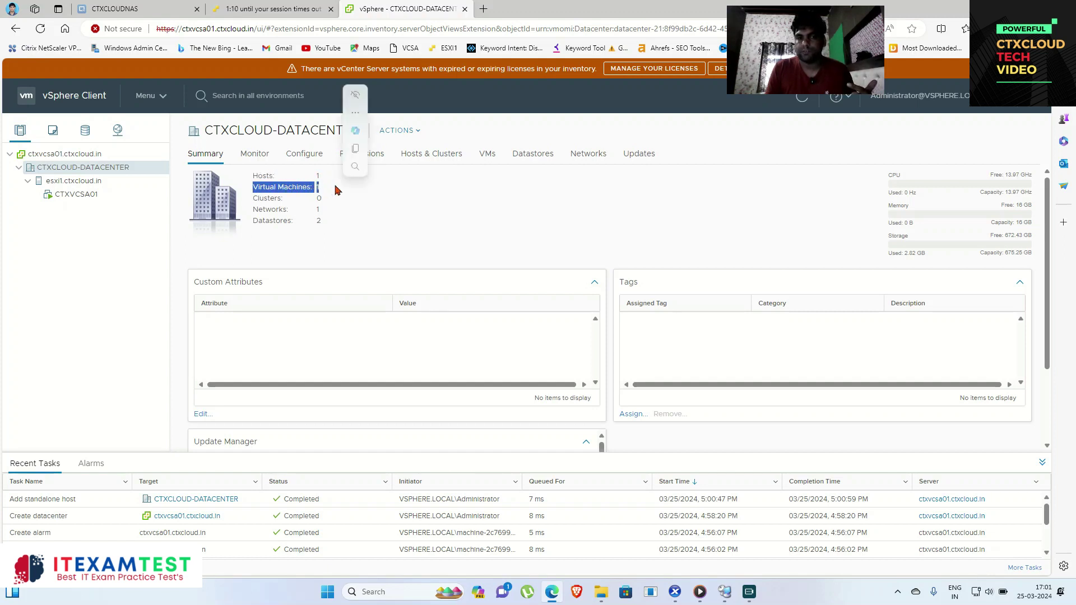
{"action": "left_click", "coordinate": [292, 188]}
{"action": "left_click_drag", "start_coordinate": [255, 210], "coordinate": [338, 213]}
{"action": "left_click", "coordinate": [268, 218]}
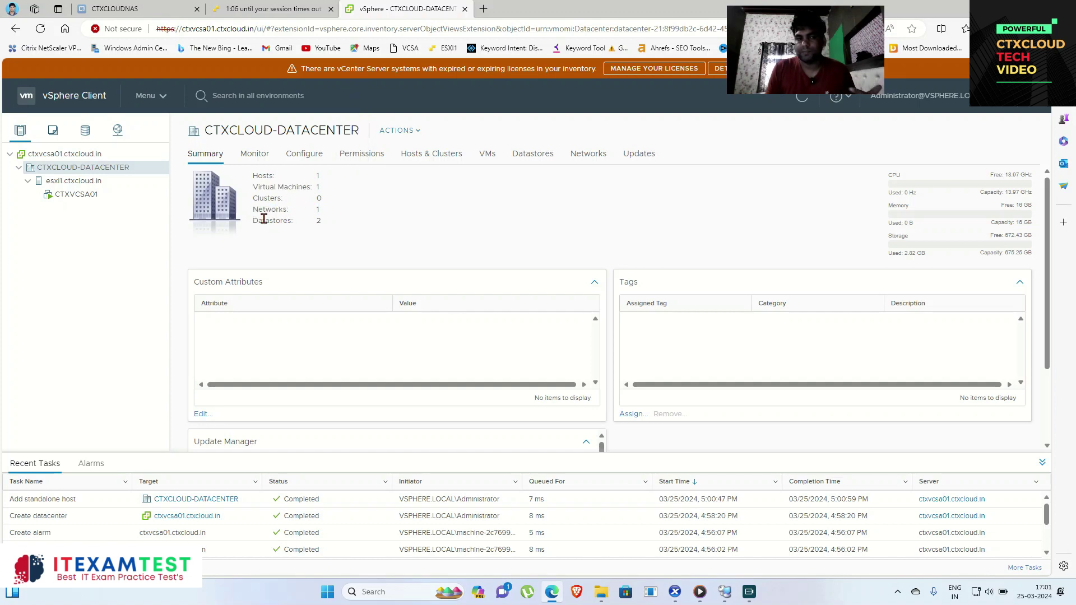
{"action": "left_click_drag", "start_coordinate": [256, 220], "coordinate": [351, 223]}
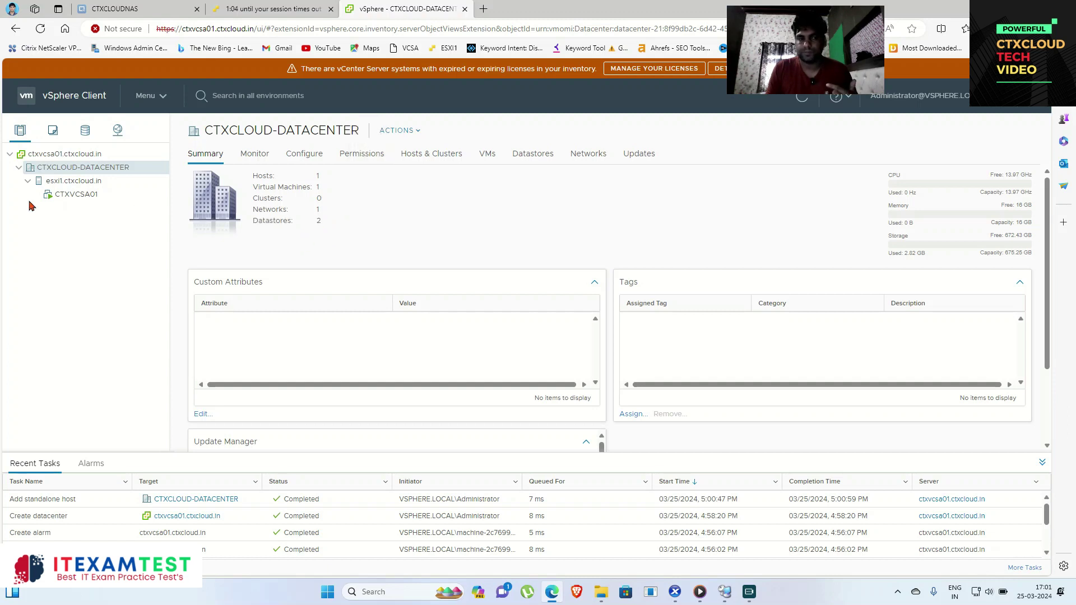
Step: Inspect the CTXVCSA01 VM and esxi1's hardware and storage details, then reopen the datacenter summary
{"action": "left_click", "coordinate": [73, 193]}
{"action": "left_click", "coordinate": [75, 181]}
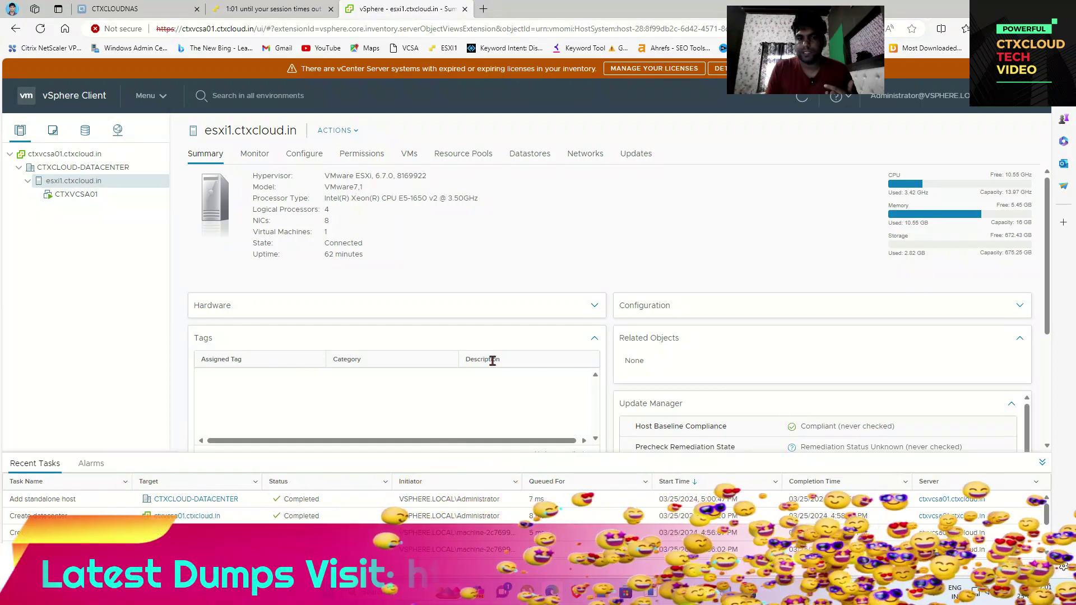
{"action": "left_click", "coordinate": [594, 307]}
{"action": "scroll", "coordinate": [482, 275], "scroll_direction": "down", "scroll_amount": 2}
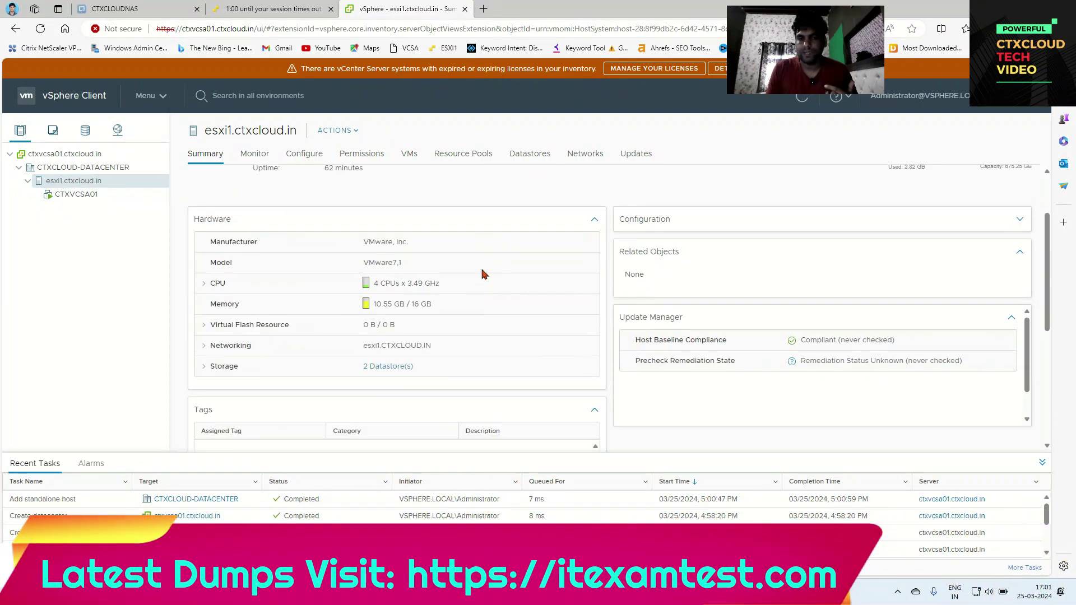
{"action": "scroll", "coordinate": [377, 331], "scroll_direction": "down", "scroll_amount": 2}
{"action": "scroll", "coordinate": [392, 349], "scroll_direction": "up", "scroll_amount": 2}
{"action": "left_click", "coordinate": [205, 367]}
{"action": "scroll", "coordinate": [236, 348], "scroll_direction": "down", "scroll_amount": 2}
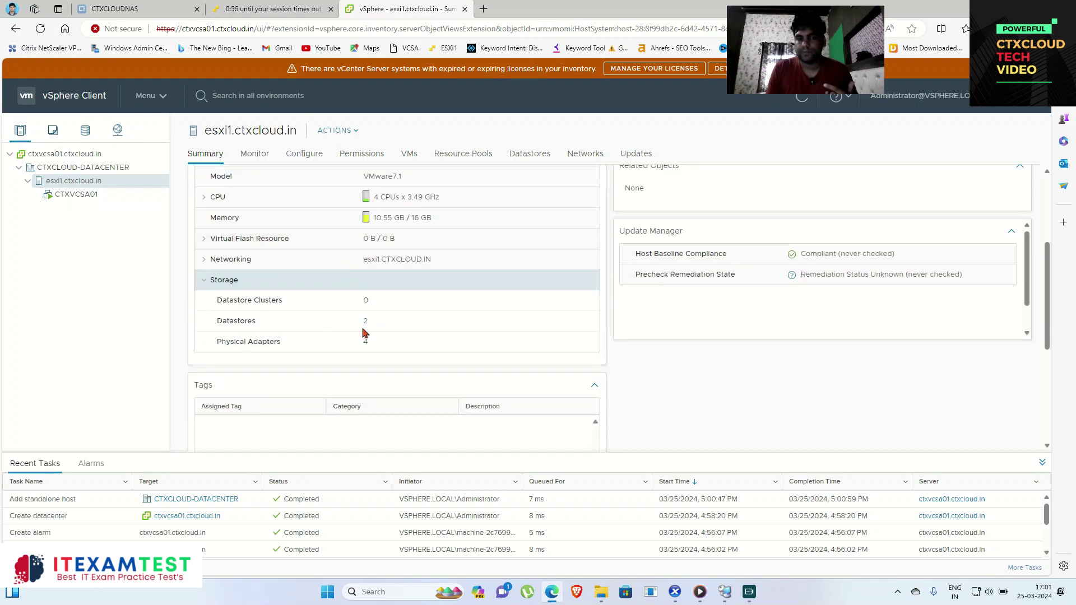
{"action": "scroll", "coordinate": [377, 348], "scroll_direction": "up", "scroll_amount": 4}
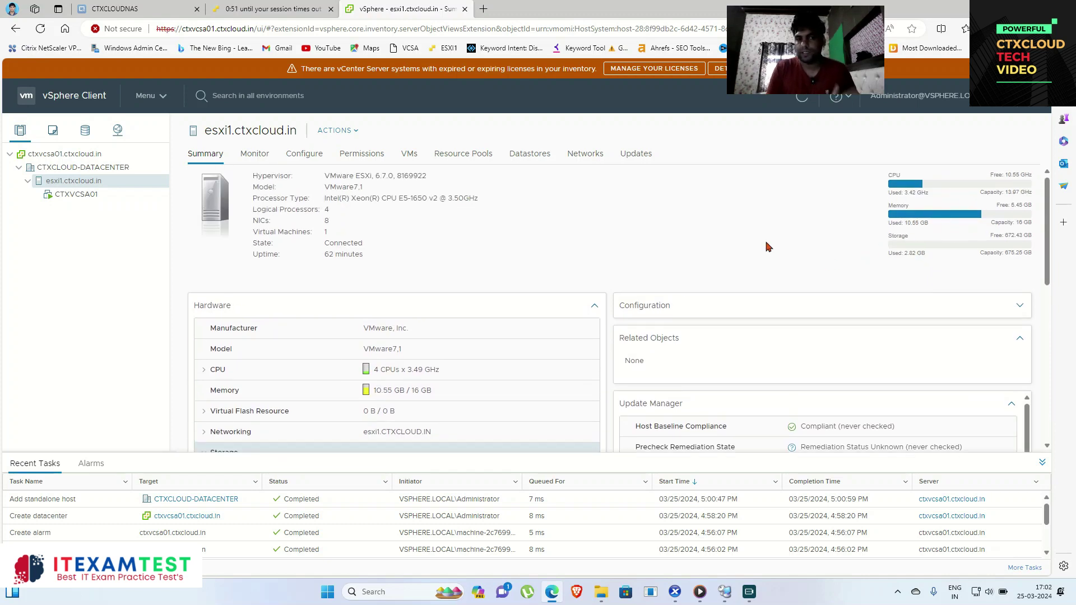
{"action": "left_click", "coordinate": [87, 168]}
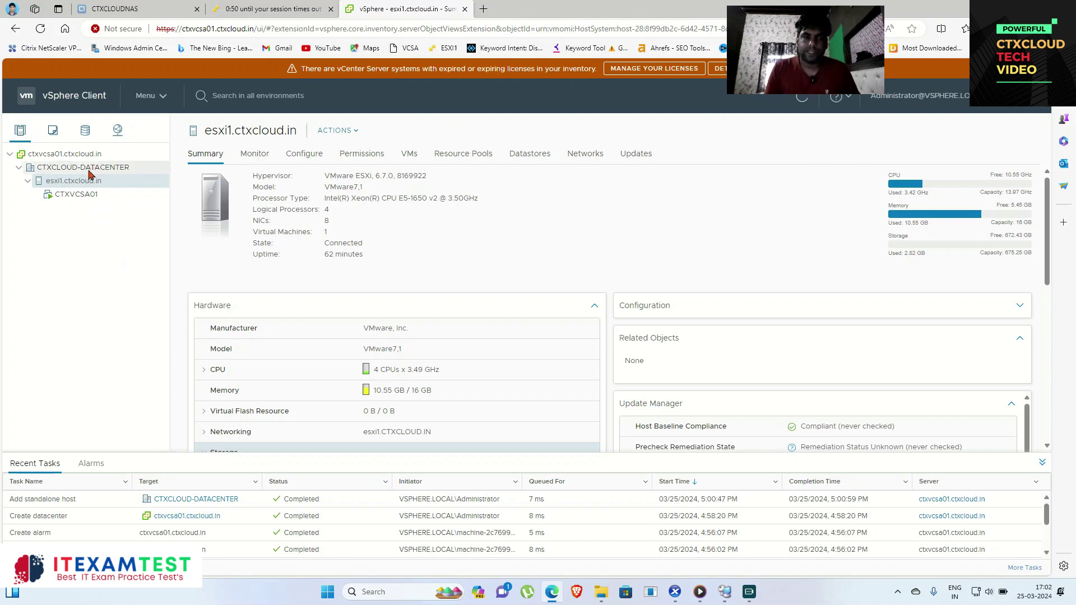
Step: Start adding host esxi2.ctxcloud.in to CTXCLOUD-DATACENTER and submit its root credentials
{"action": "right_click", "coordinate": [89, 173]}
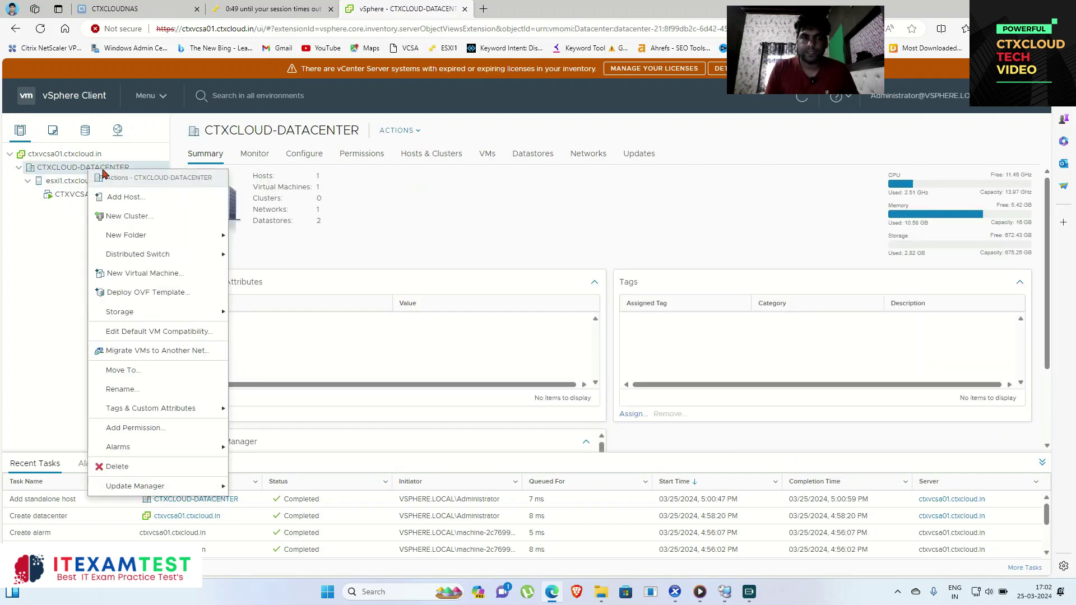
{"action": "left_click", "coordinate": [140, 196]}
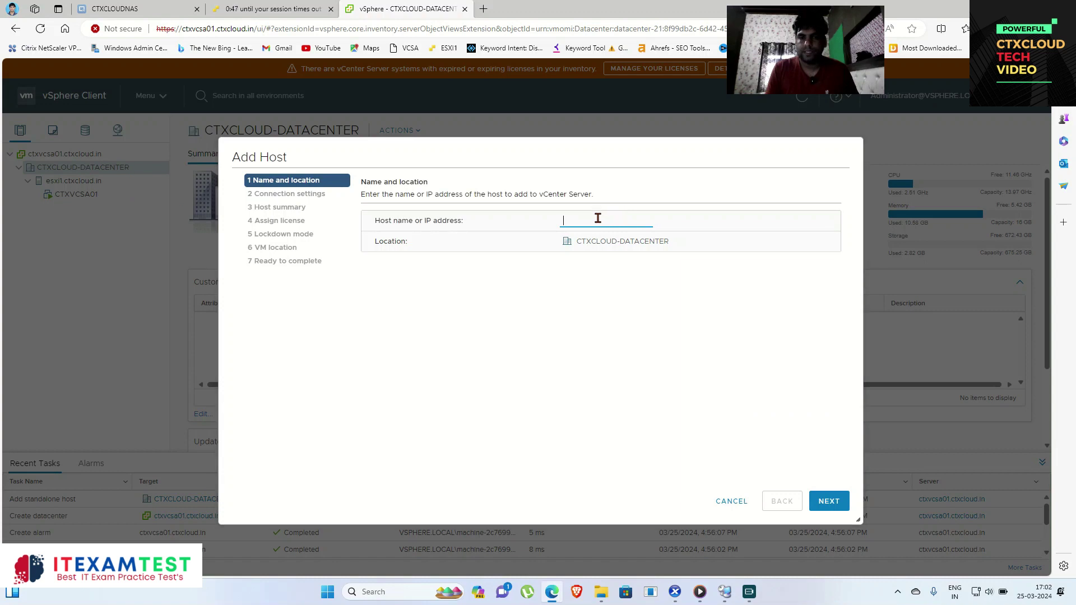
{"action": "type", "text": "esxi"}
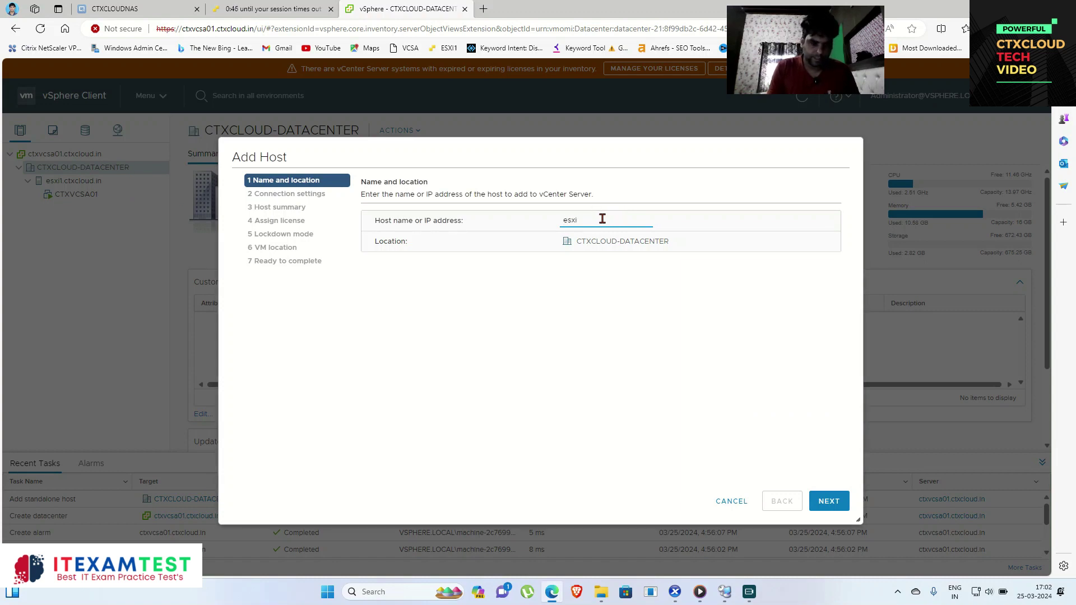
{"action": "type", "text": "2.ctxcloud.in"}
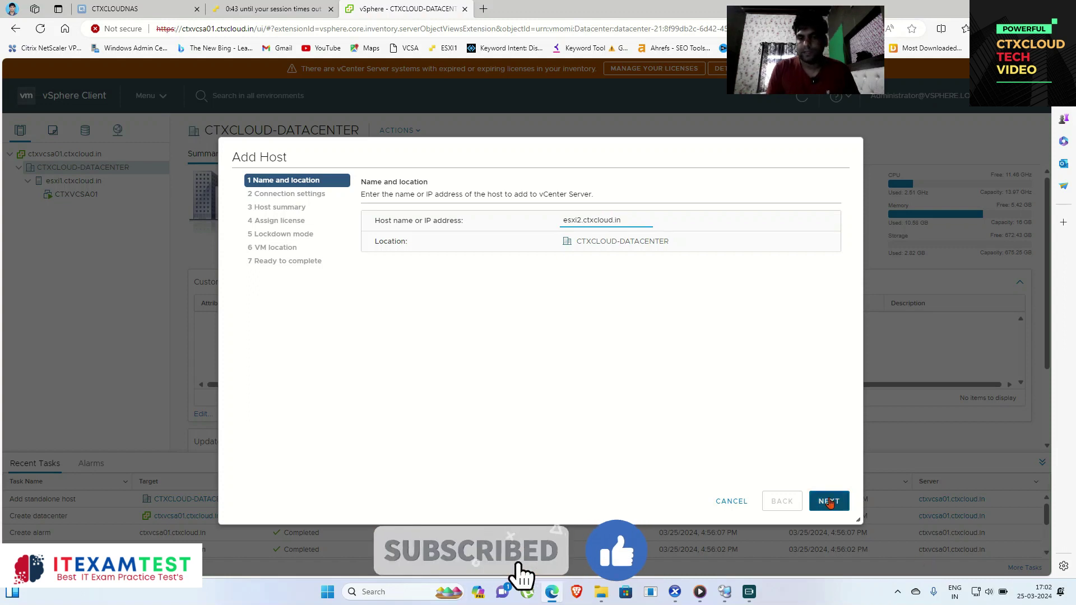
{"action": "left_click", "coordinate": [829, 501]}
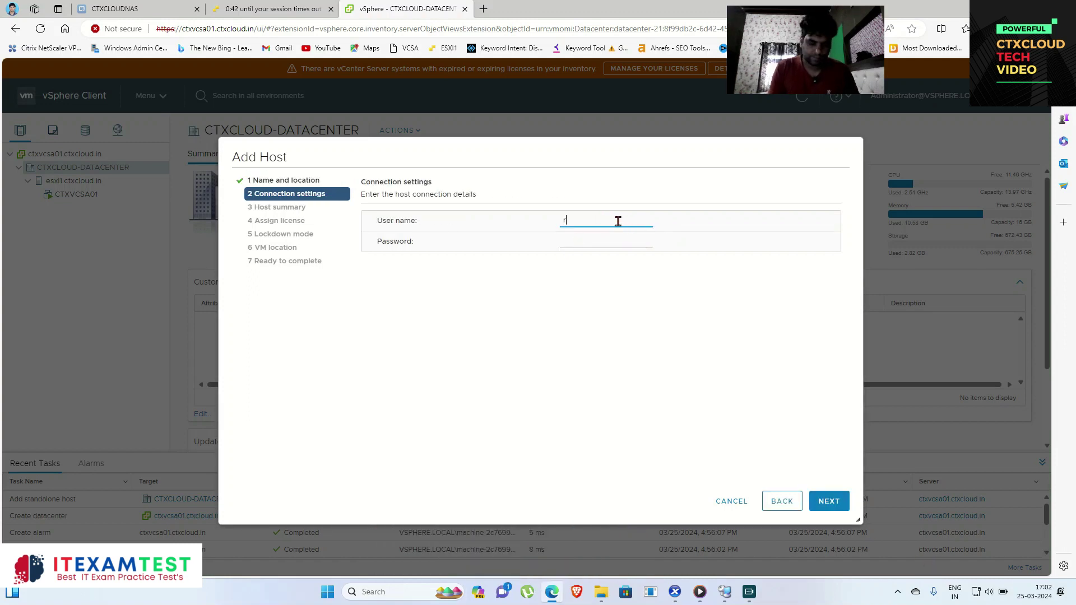
{"action": "key", "text": "Tab"}
{"action": "type", "text": "••••••••••"}
{"action": "left_click", "coordinate": [836, 505]}
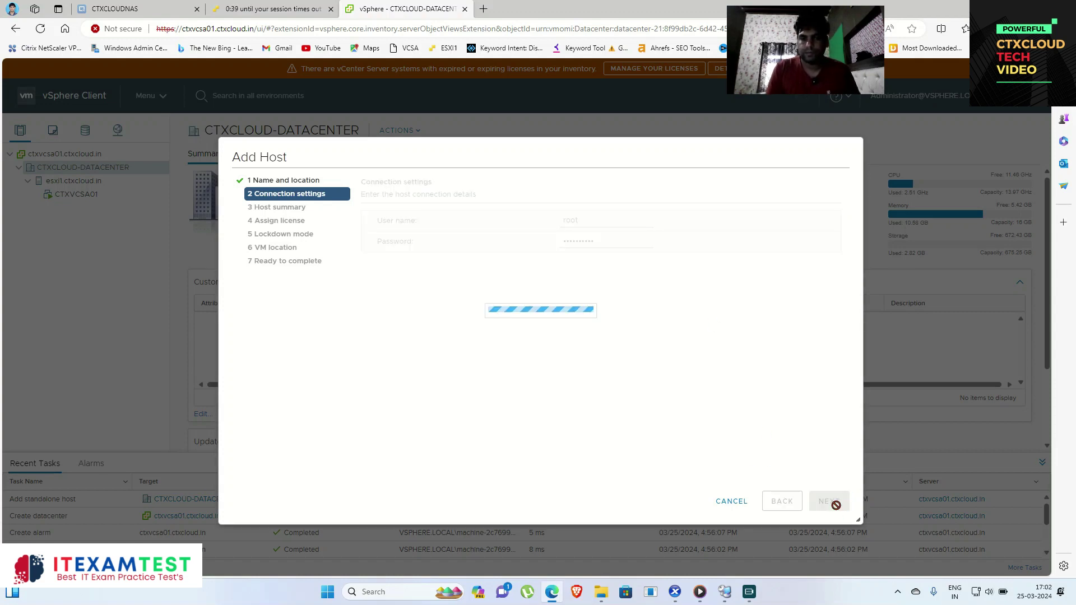
Step: Trust esxi2's certificate and finish with evaluation license, lockdown disabled, default VM location
{"action": "left_click", "coordinate": [660, 406]}
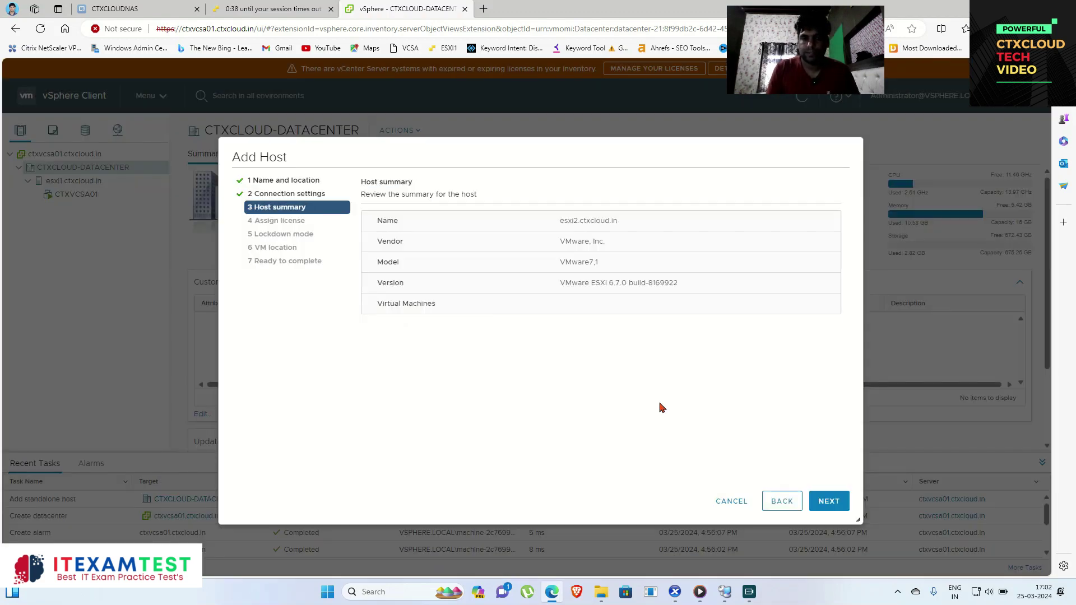
{"action": "left_click", "coordinate": [832, 502]}
{"action": "left_click", "coordinate": [830, 506]}
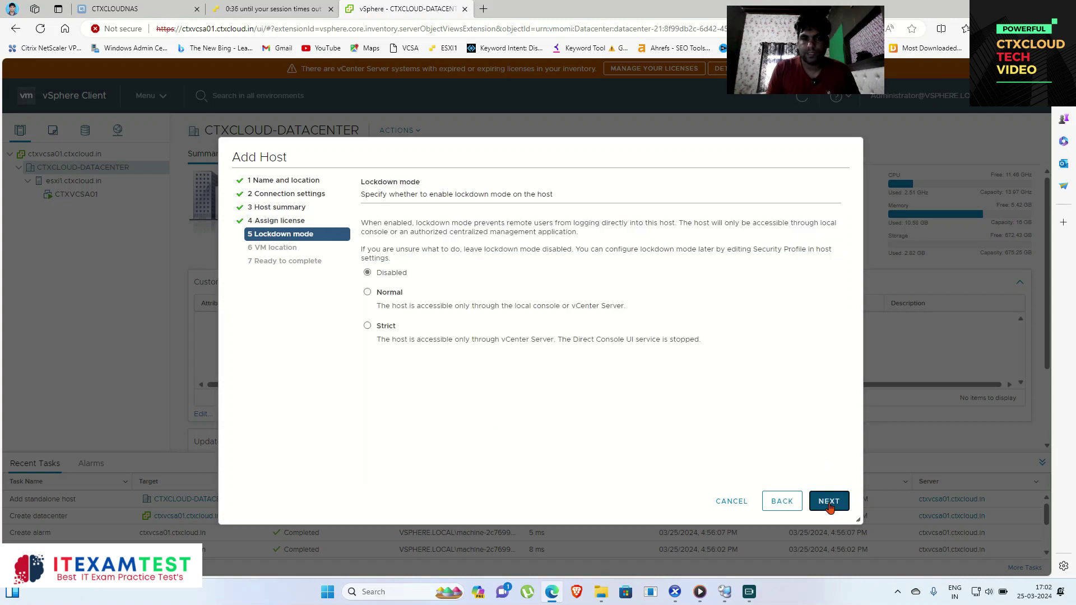
{"action": "left_click", "coordinate": [830, 507]}
{"action": "left_click", "coordinate": [830, 506]}
{"action": "left_click", "coordinate": [830, 506]}
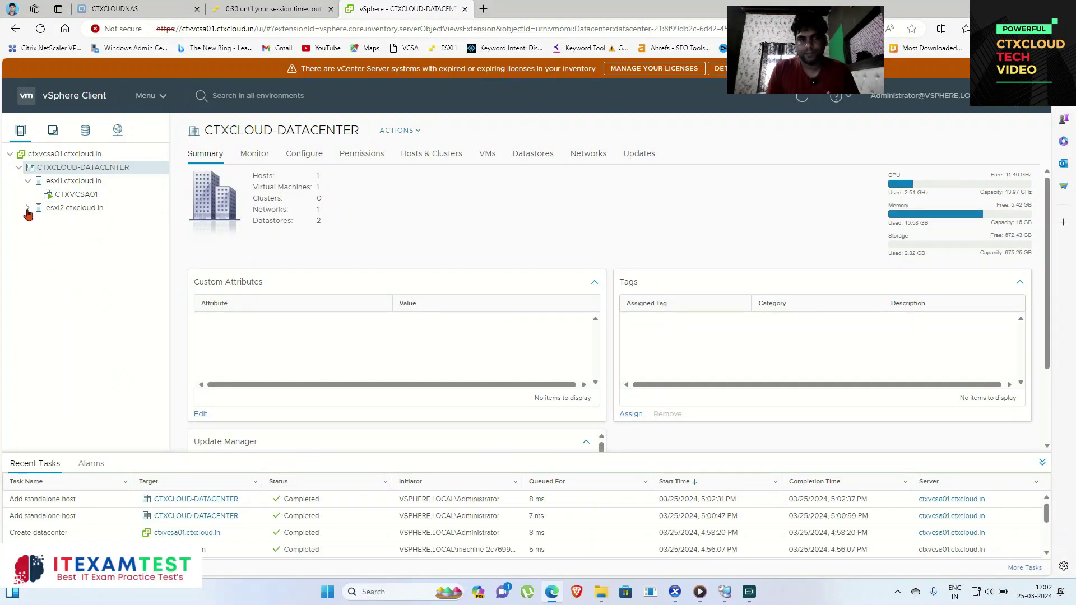
Step: Check esxi2's summary, then start adding esxi3.ctxcloud.in and submit its root credentials
{"action": "left_click", "coordinate": [73, 211]}
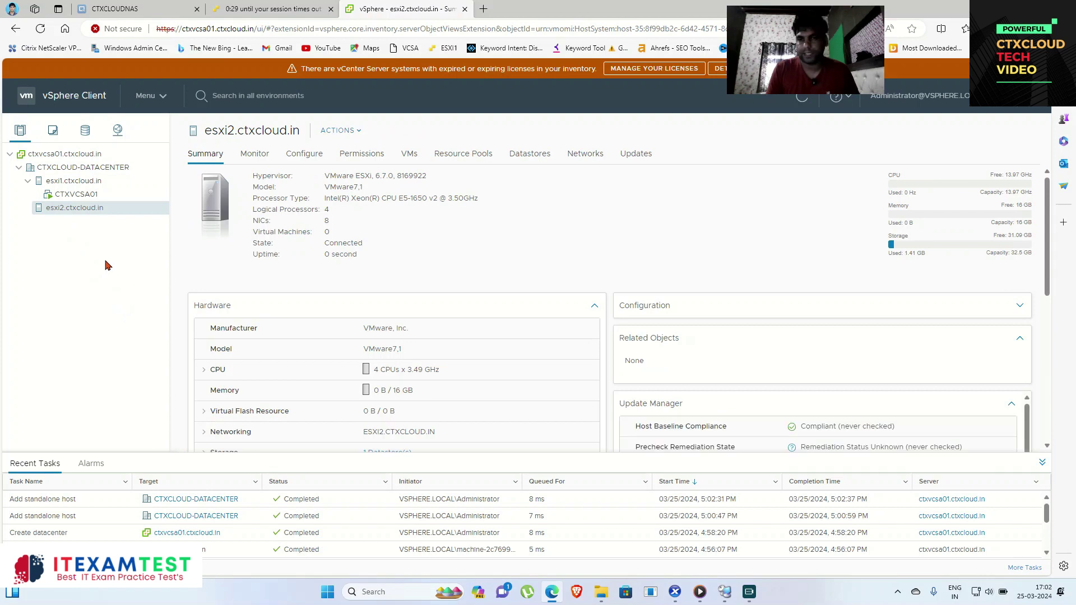
{"action": "left_click", "coordinate": [84, 168]}
{"action": "right_click", "coordinate": [84, 173]}
{"action": "left_click", "coordinate": [143, 199]}
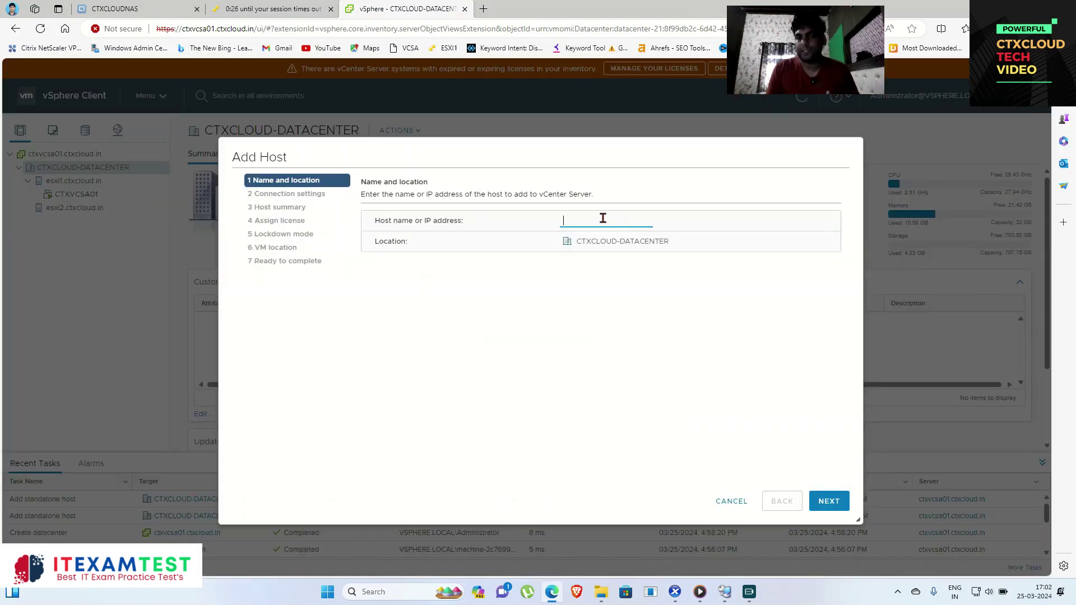
{"action": "type", "text": "esxi3.ctxcloud.in"}
{"action": "left_click", "coordinate": [829, 502]}
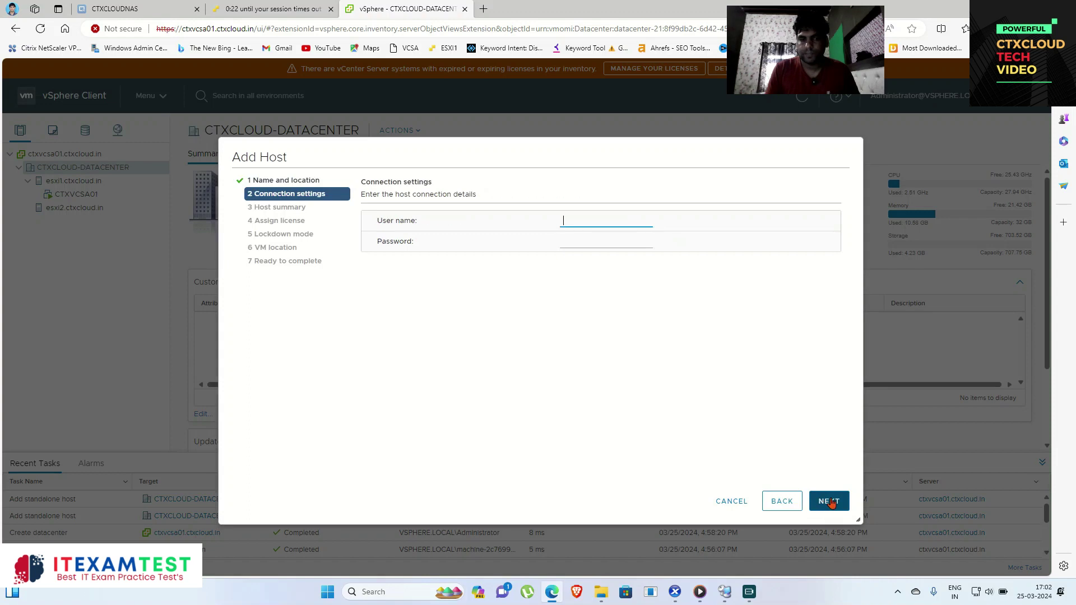
{"action": "key", "text": "Tab"}
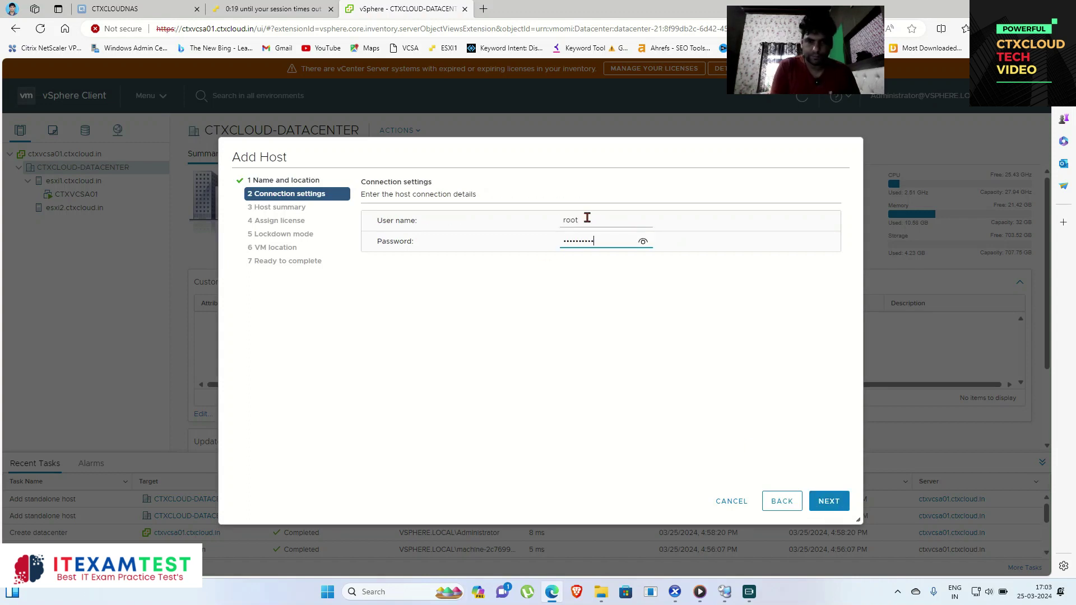
{"action": "left_click", "coordinate": [829, 501]}
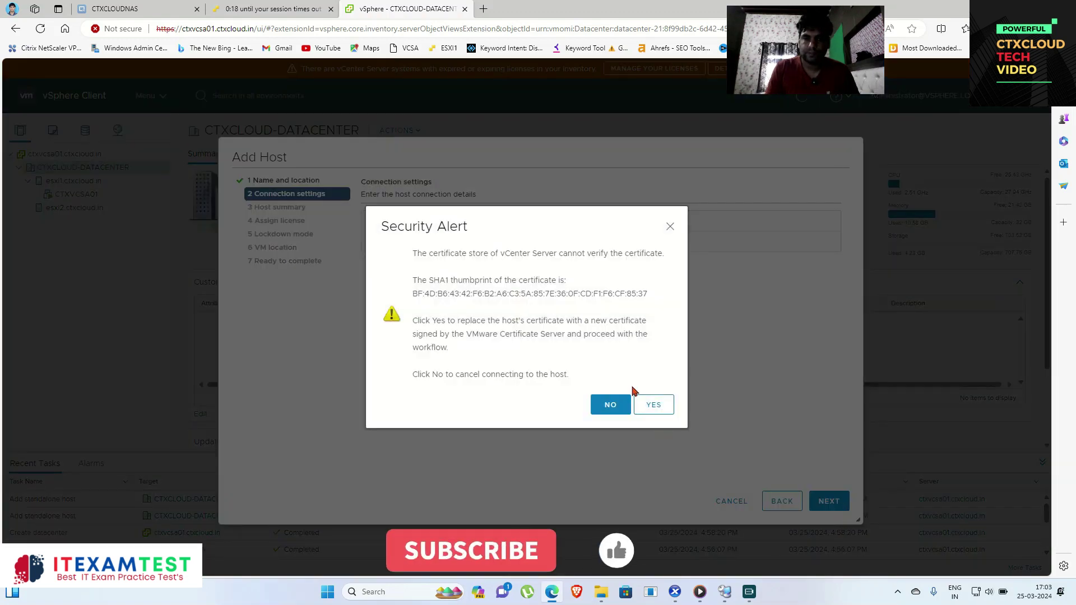
Step: Trust esxi3's certificate and finish with evaluation license, lockdown disabled, default VM location
{"action": "left_click", "coordinate": [653, 403]}
{"action": "left_click", "coordinate": [829, 501]}
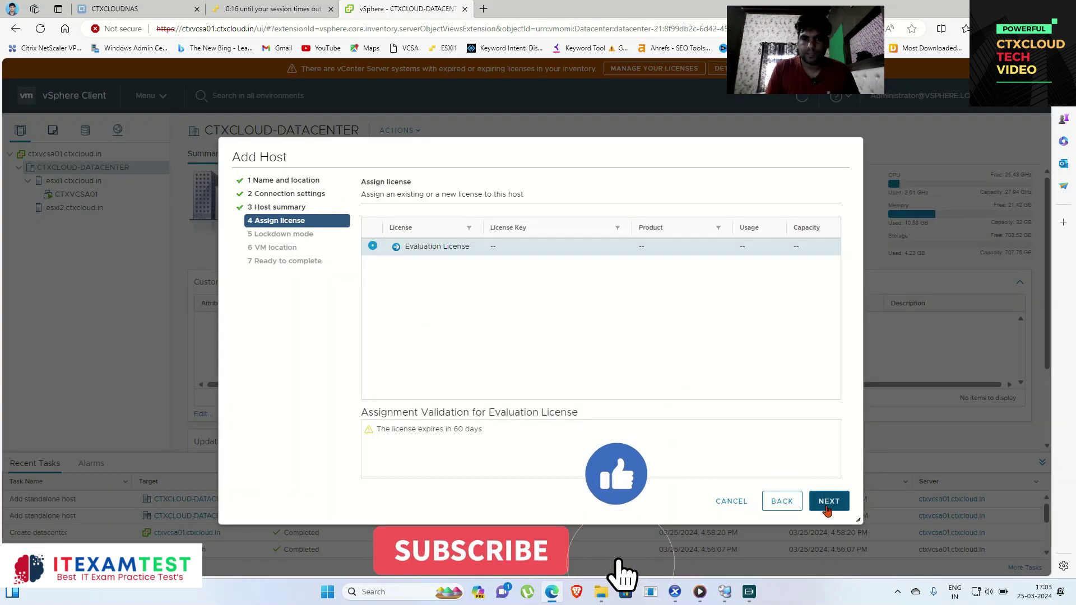
{"action": "left_click", "coordinate": [827, 503]}
{"action": "left_click", "coordinate": [828, 503]}
{"action": "left_click", "coordinate": [828, 503]}
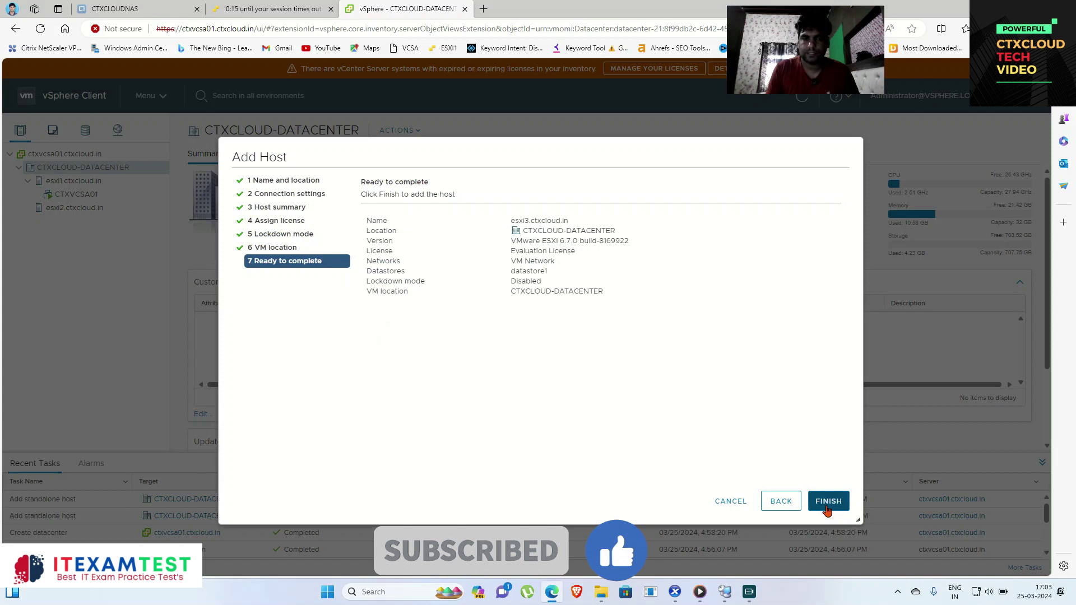
{"action": "left_click", "coordinate": [829, 504]}
Step: Start adding esxi4.ctxcloud.in to CTXCLOUD-DATACENTER and submit the root username and password
{"action": "right_click", "coordinate": [69, 168]}
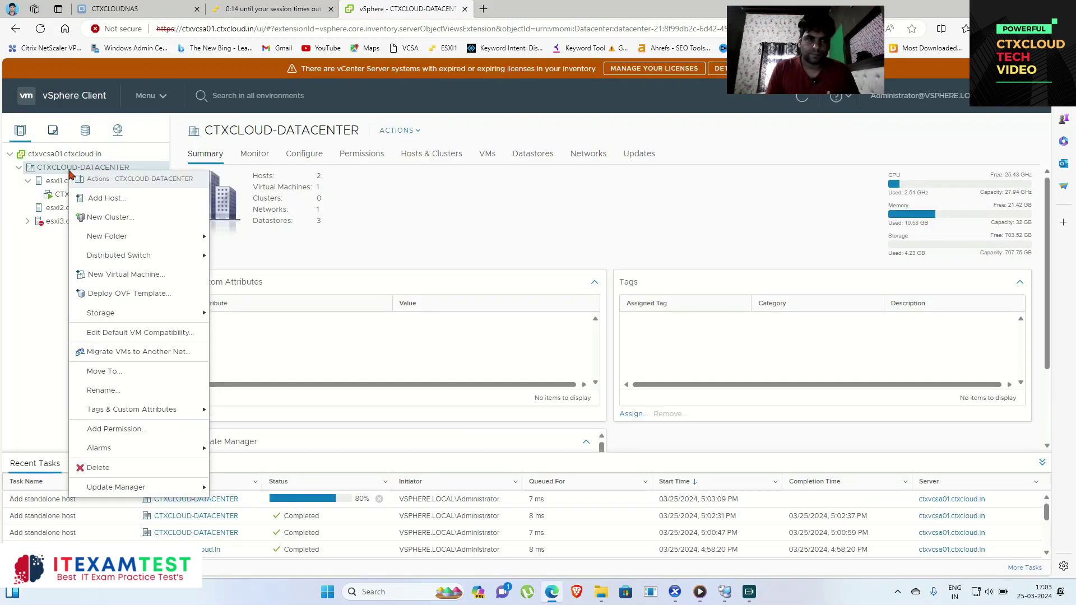
{"action": "left_click", "coordinate": [106, 198]}
{"action": "type", "text": "esxi4.ctxcloud.in"}
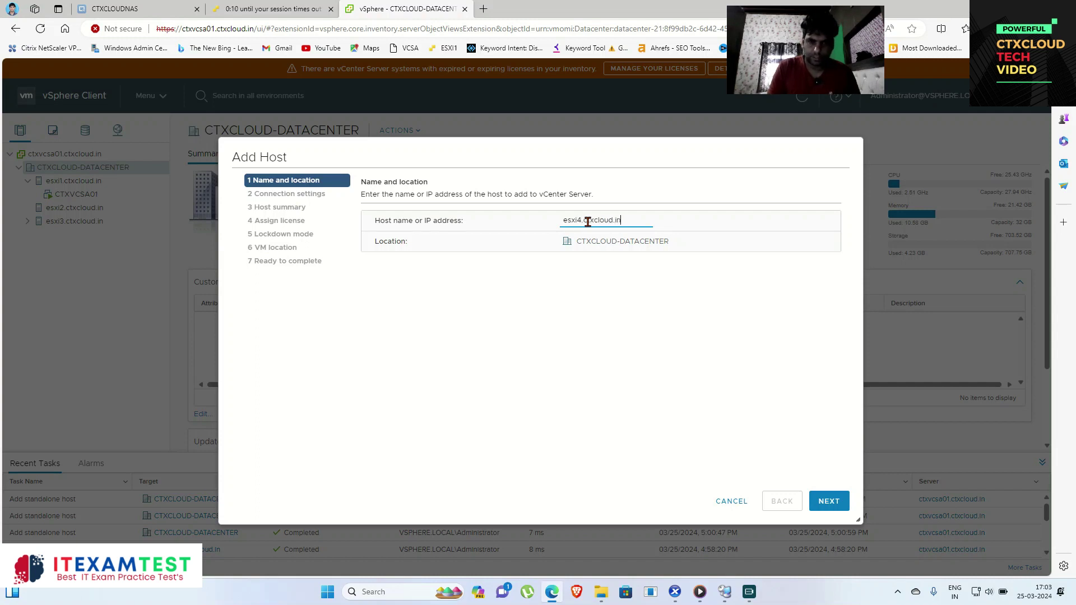
{"action": "left_click", "coordinate": [820, 493]}
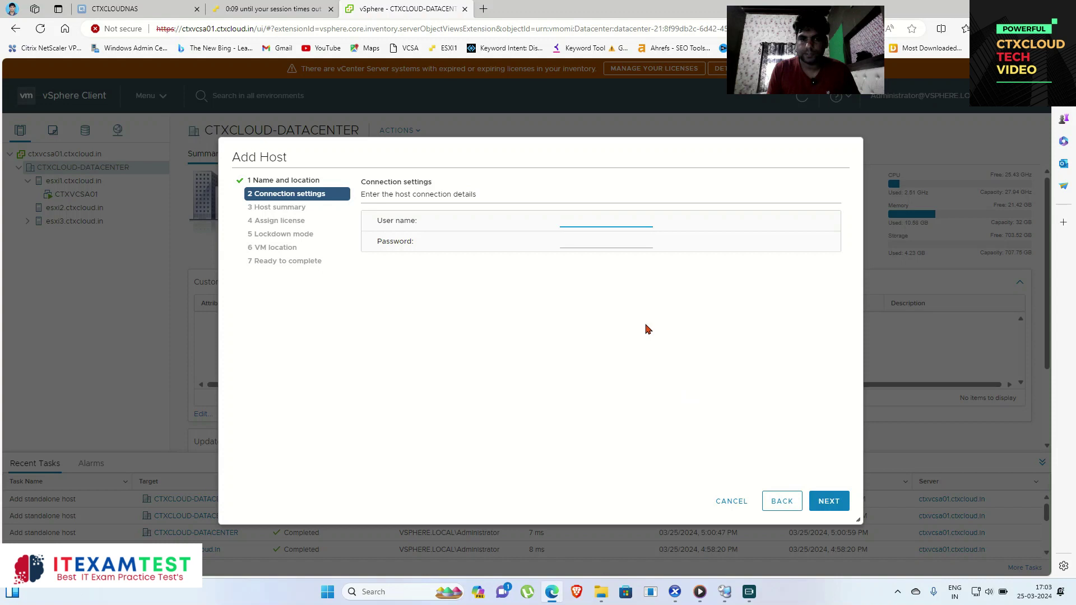
{"action": "type", "text": "root"}
{"action": "key", "text": "Tab"}
{"action": "type", "text": "Citrix@123"}
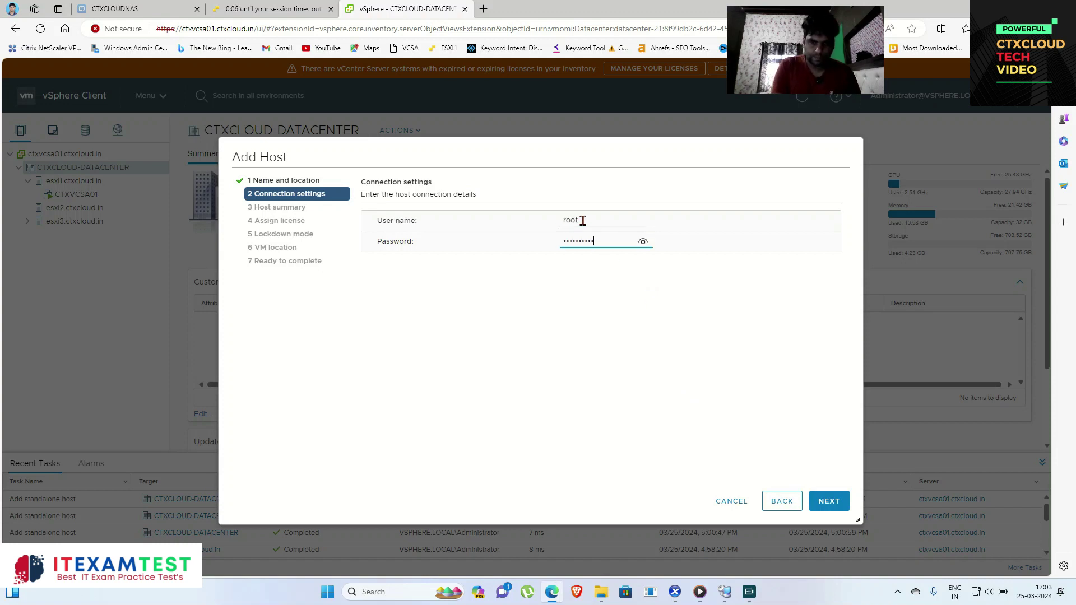
{"action": "left_click", "coordinate": [834, 506]}
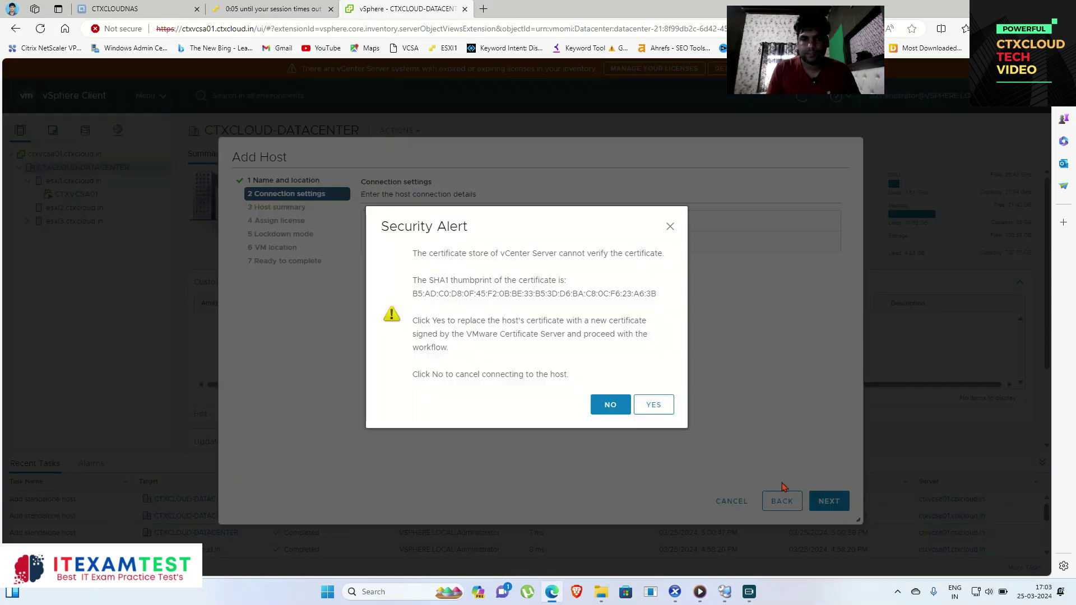
Step: Trust esxi4's certificate and finish with evaluation license, lockdown disabled, default VM location
{"action": "left_click", "coordinate": [652, 403]}
{"action": "left_click", "coordinate": [839, 501]}
{"action": "left_click", "coordinate": [838, 500]}
{"action": "left_click", "coordinate": [837, 500]}
{"action": "left_click", "coordinate": [836, 501]}
{"action": "left_click", "coordinate": [836, 501]}
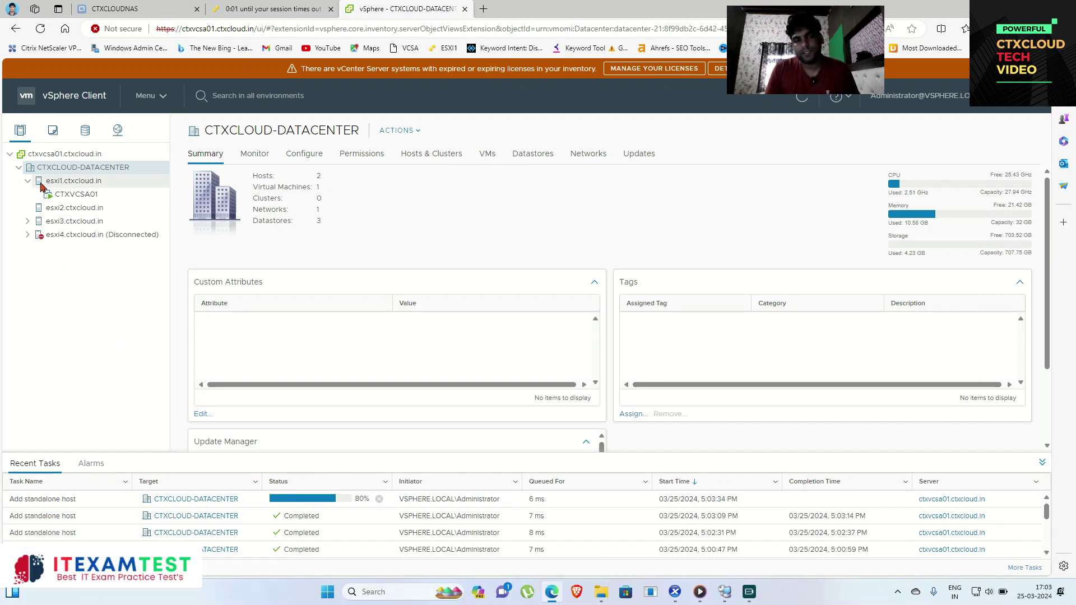
Step: Collapse esxi1 and check esxi4 in the tree, then switch to the esxi1 ESXi login tab
{"action": "left_click", "coordinate": [27, 180]}
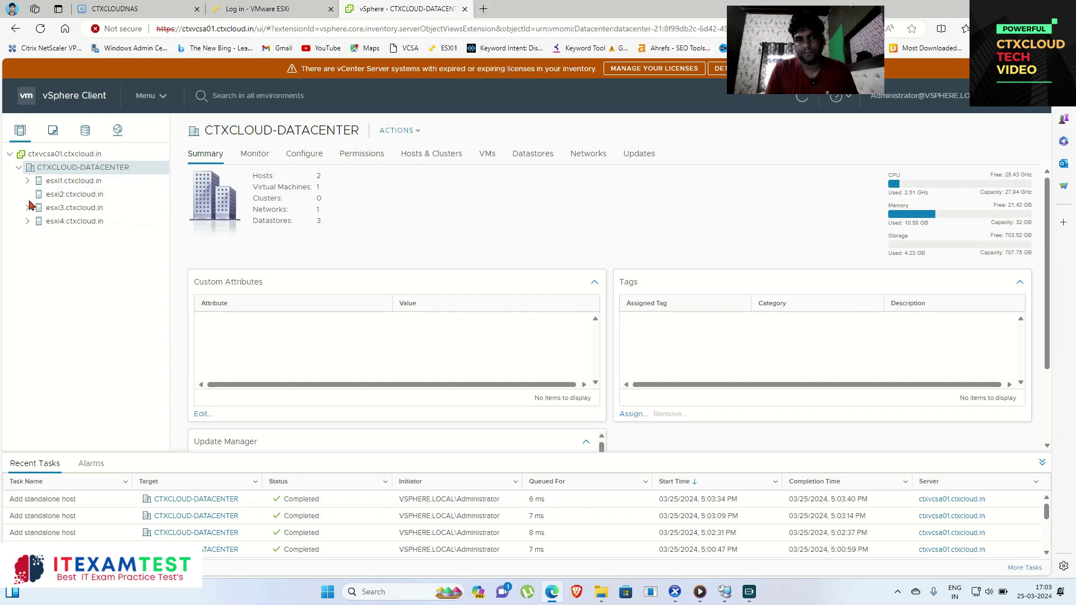
{"action": "left_click", "coordinate": [26, 220]}
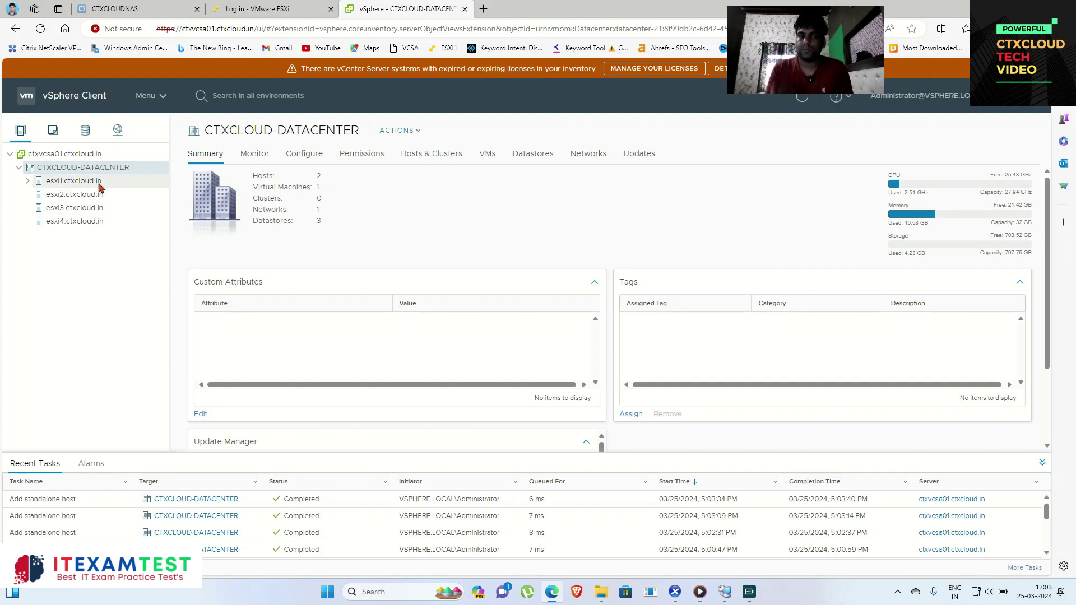
{"action": "left_click", "coordinate": [291, 7]}
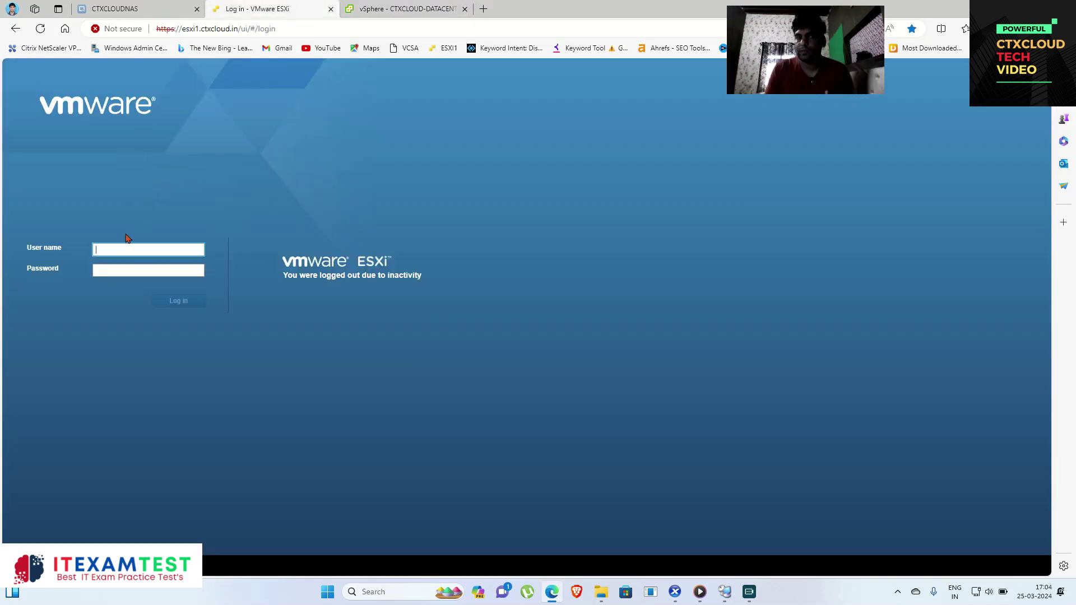
Step: Log in to the esxi1 ESXi Host Client with the saved root credentials, then return to vSphere Client
{"action": "left_click", "coordinate": [113, 252]}
{"action": "key", "text": "Down"}
{"action": "key", "text": "Return"}
{"action": "key", "text": "Tab"}
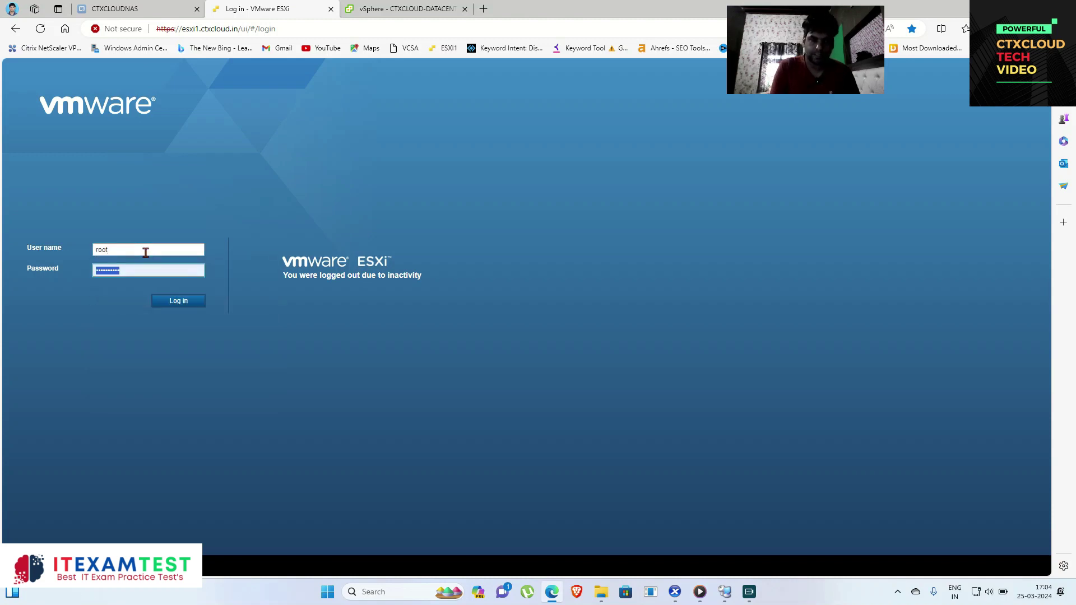
{"action": "type", "text": "**********"}
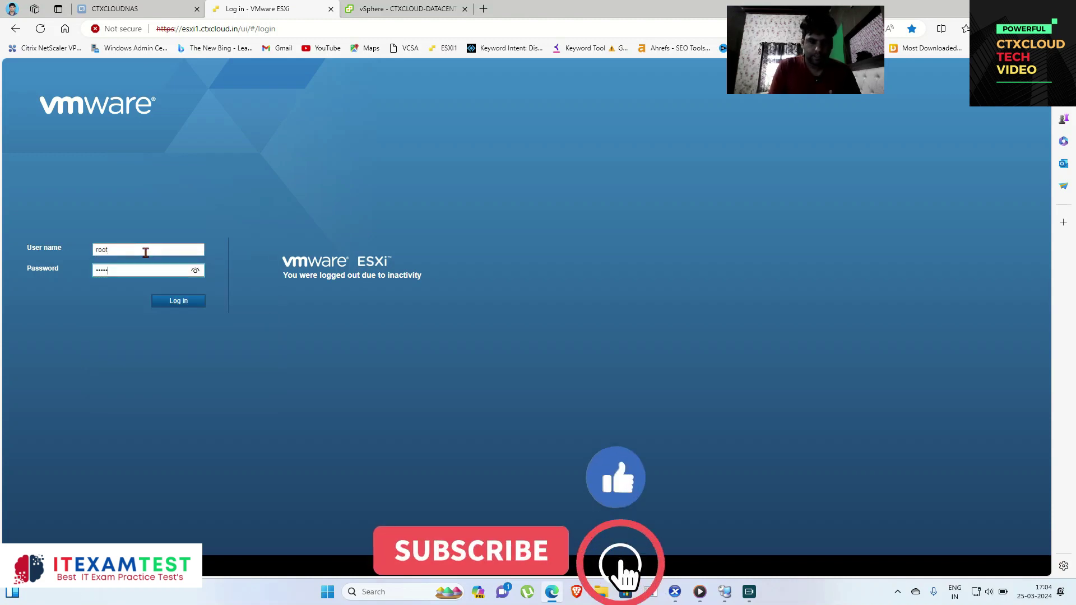
{"action": "key", "text": "Return"}
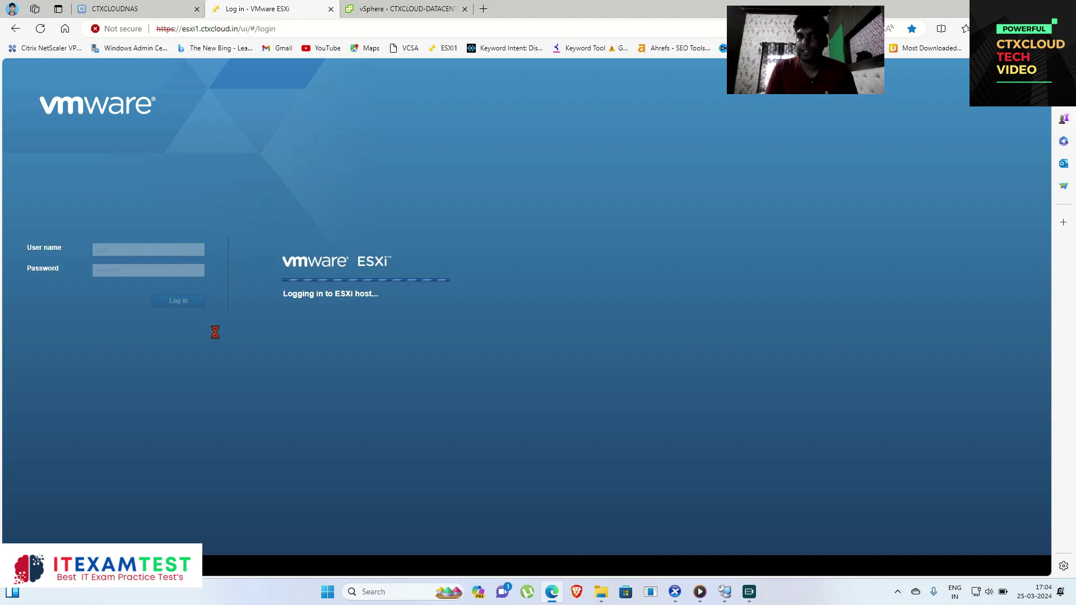
{"action": "left_click", "coordinate": [401, 9]}
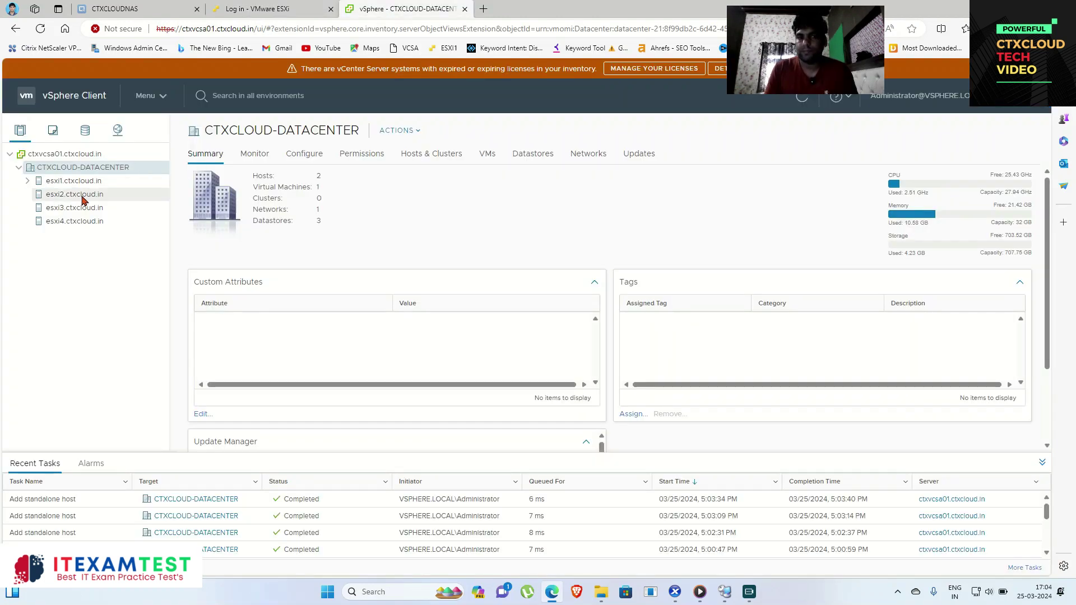
Step: Cycle through the esxi1–esxi4 host summaries in CTXCLOUD-DATACENTER, ending on esxi1.ctxcloud.in
{"action": "left_click", "coordinate": [74, 181]}
{"action": "left_click", "coordinate": [73, 195]}
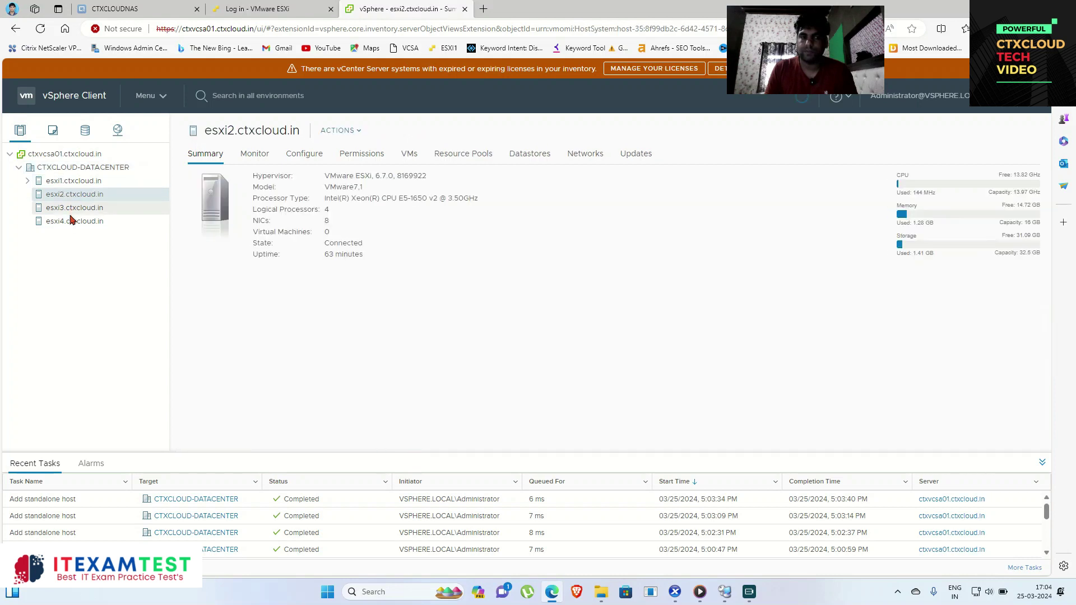
{"action": "left_click", "coordinate": [71, 220]}
{"action": "left_click", "coordinate": [72, 207]}
{"action": "left_click", "coordinate": [76, 194]}
{"action": "left_click", "coordinate": [79, 180]}
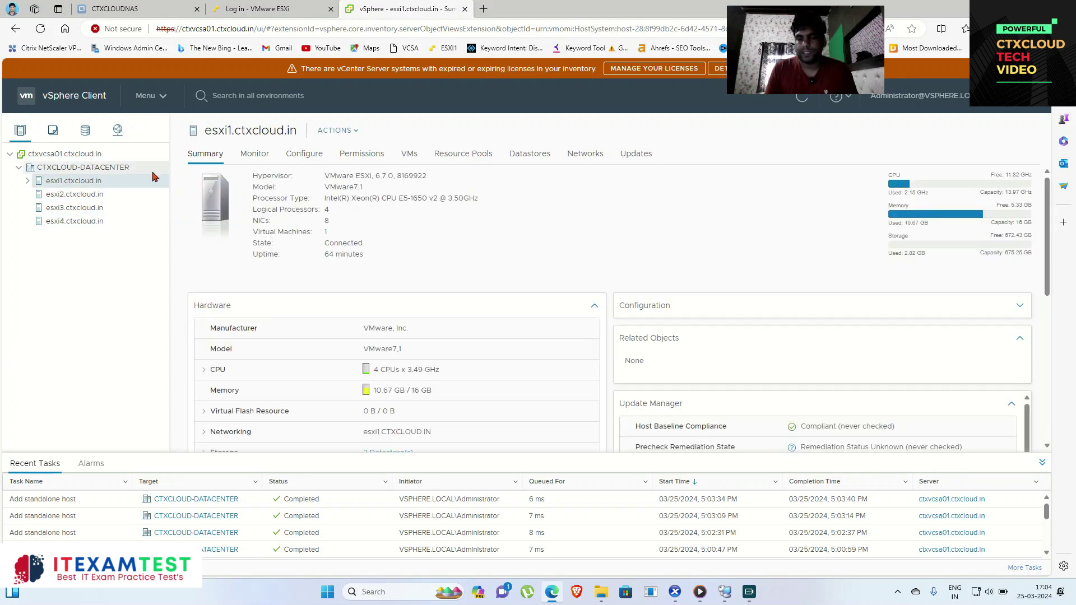
{"action": "left_click", "coordinate": [65, 195]}
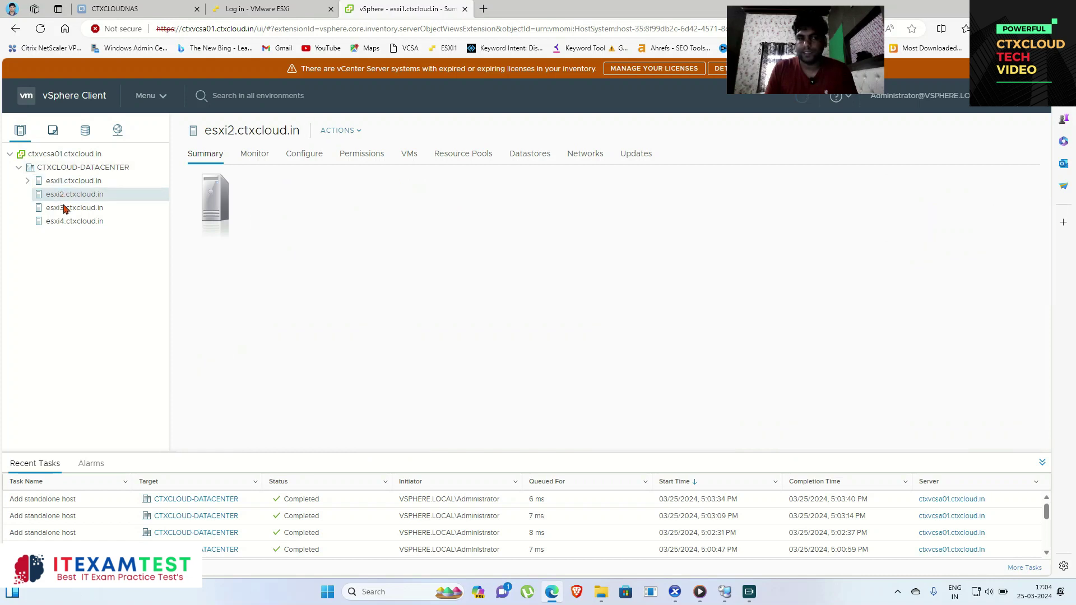
{"action": "left_click", "coordinate": [64, 208]}
{"action": "left_click", "coordinate": [66, 195]}
{"action": "left_click", "coordinate": [68, 182]}
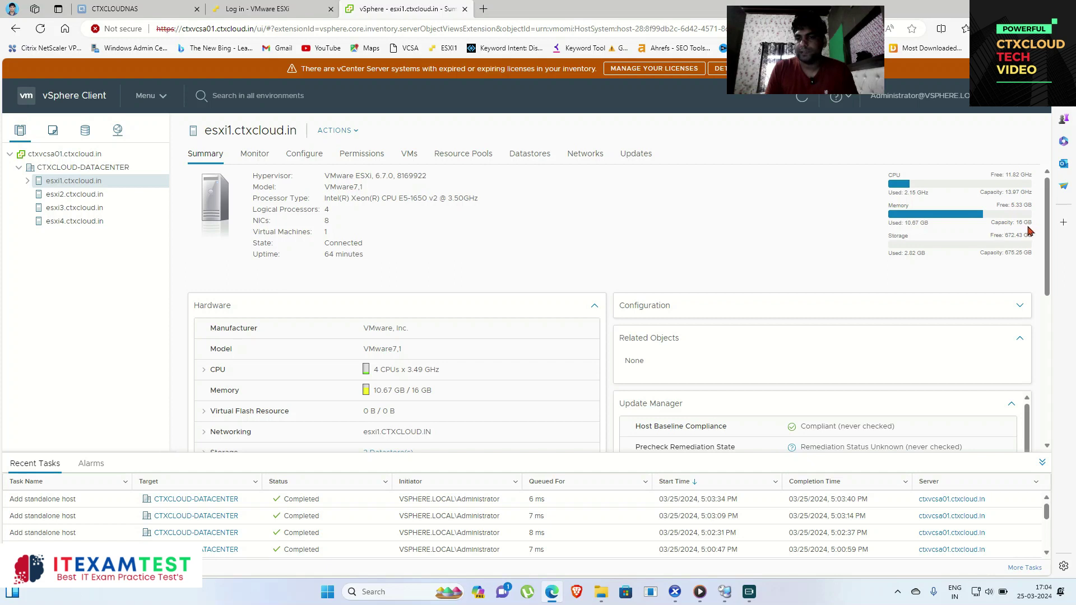
{"action": "left_click", "coordinate": [122, 194]}
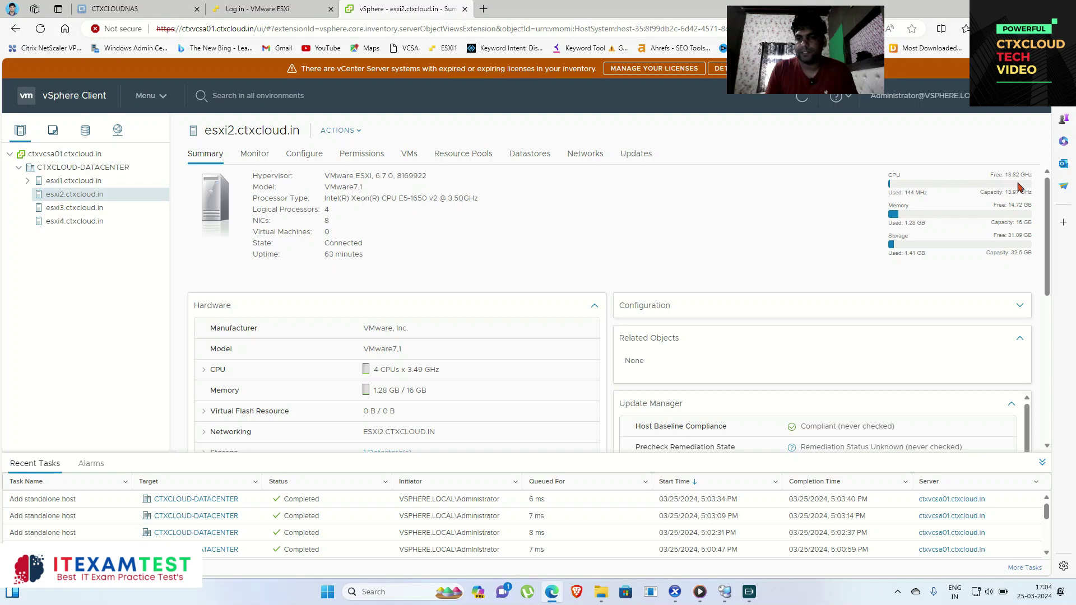
{"action": "left_click", "coordinate": [75, 221]}
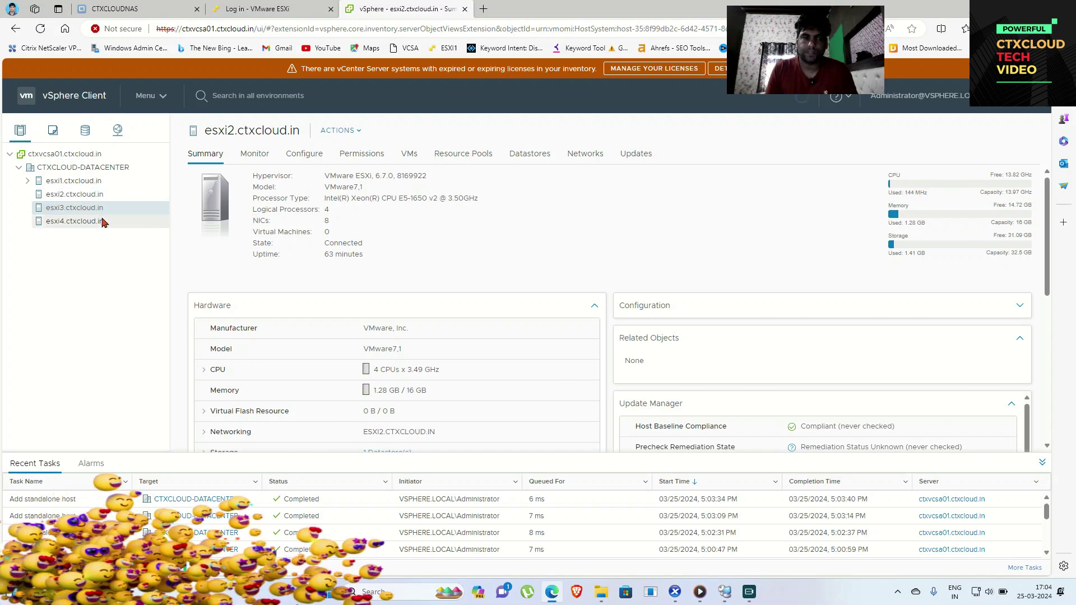
{"action": "left_click", "coordinate": [84, 207]}
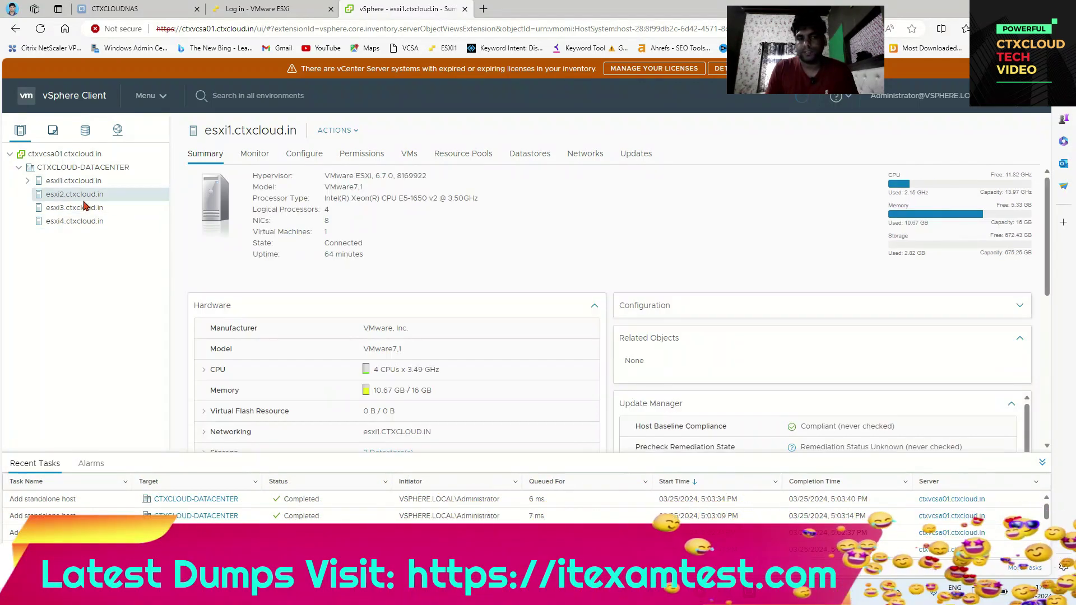
{"action": "left_click", "coordinate": [83, 222]}
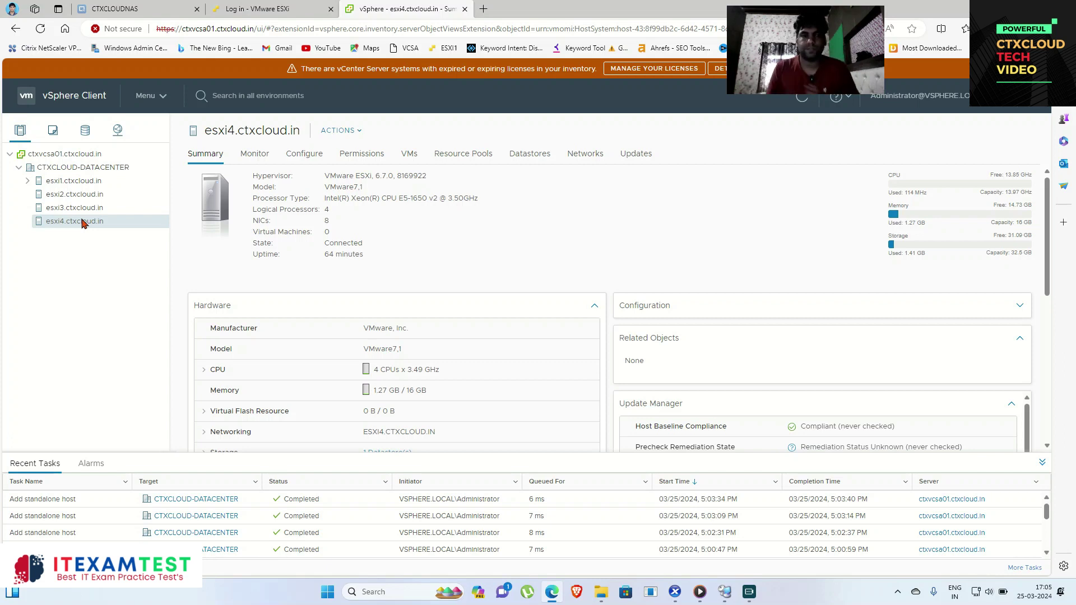
{"action": "left_click", "coordinate": [70, 181]}
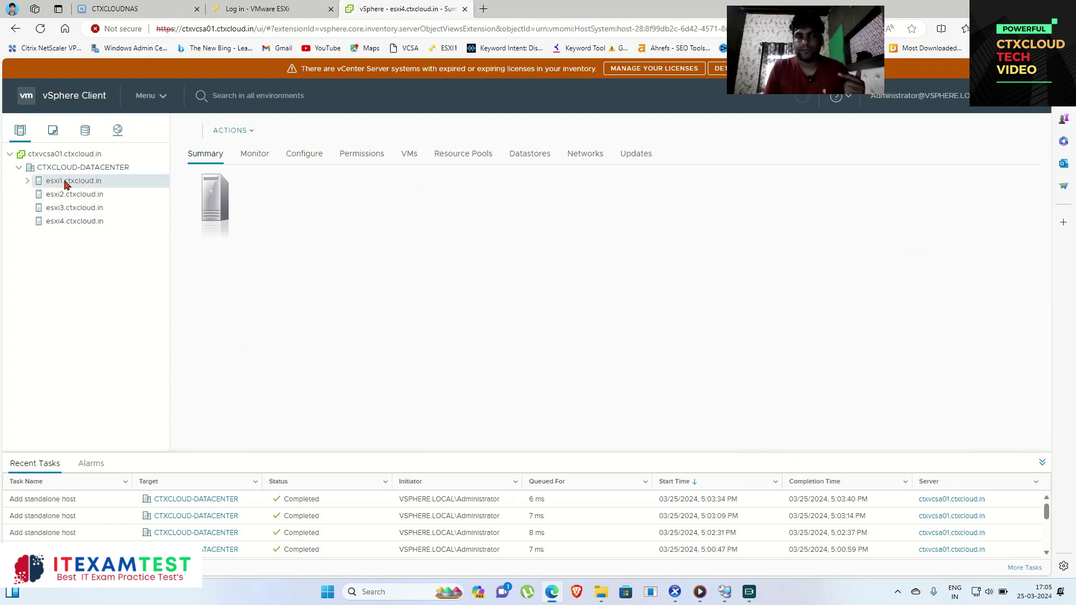
Step: Add a New Cluster to CTXCLOUD-DATACENTER named CITRIX-PROD-CLUSTER, with DRS, HA and vSAN off
{"action": "right_click", "coordinate": [79, 168]}
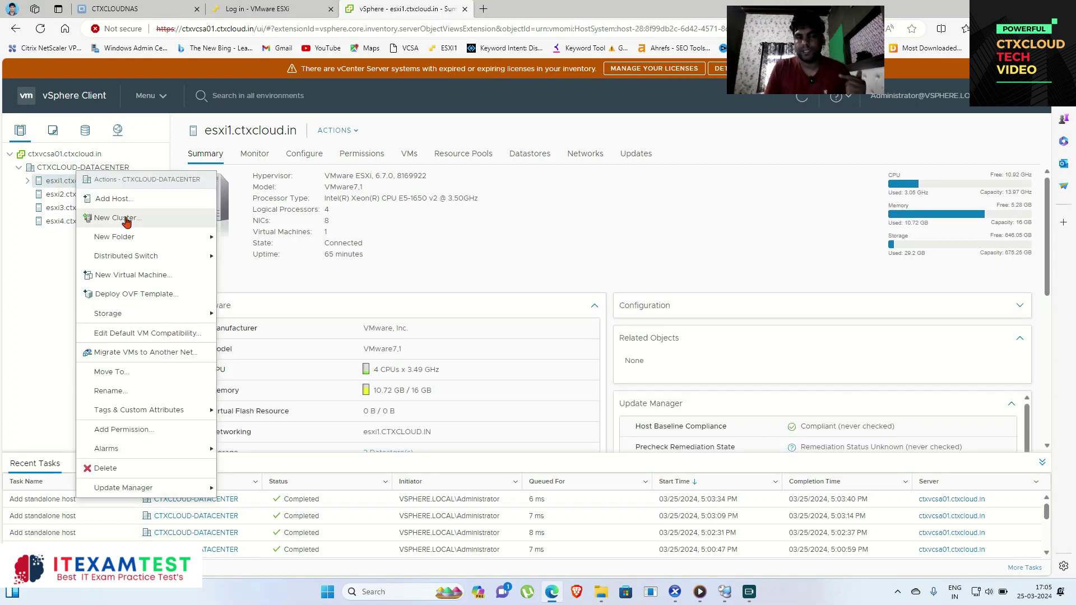
{"action": "left_click", "coordinate": [126, 220]}
{"action": "left_click_drag", "start_coordinate": [543, 254], "coordinate": [422, 250]}
{"action": "key", "text": "BackSpace"}
{"action": "type", "text": "CTX"}
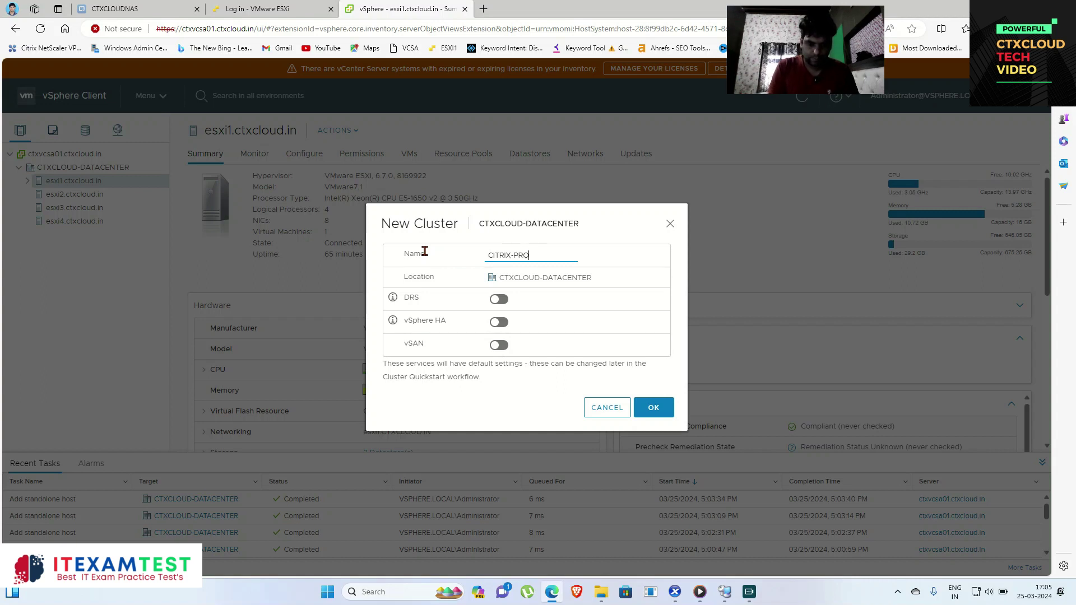
{"action": "type", "text": "CLUSTER"}
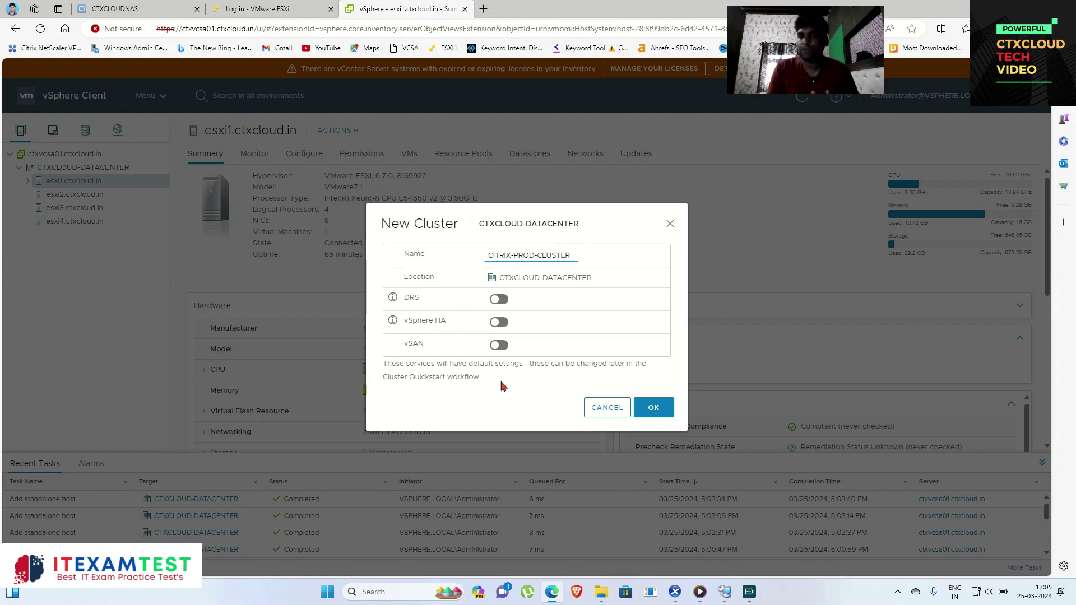
{"action": "left_click", "coordinate": [655, 409]}
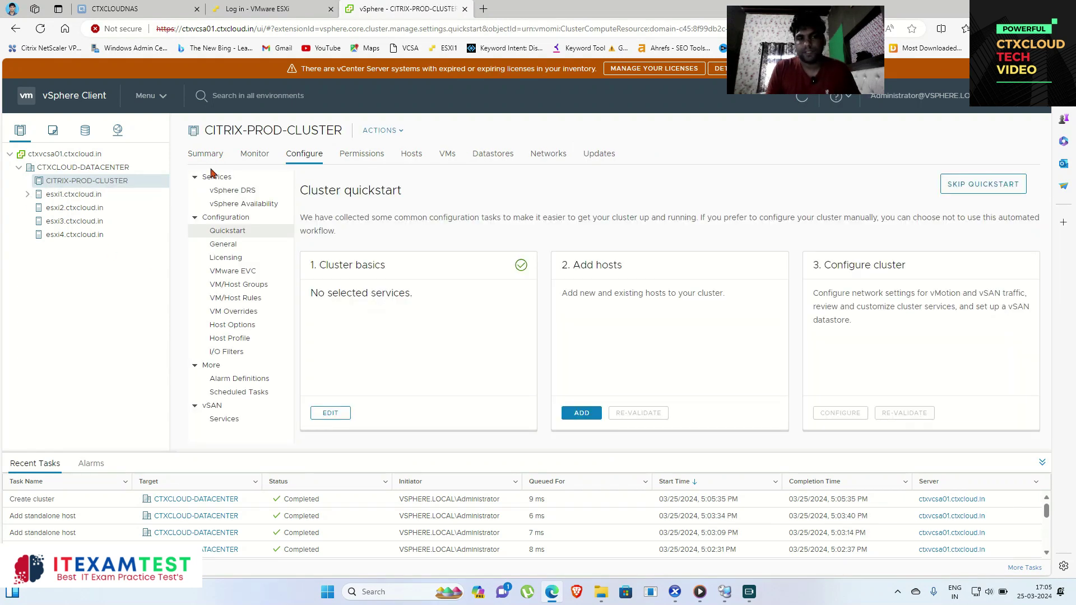
Step: Show CITRIX-PROD-CLUSTER's Summary and then its Hosts list, confirming it has no hosts yet
{"action": "left_click", "coordinate": [213, 160]}
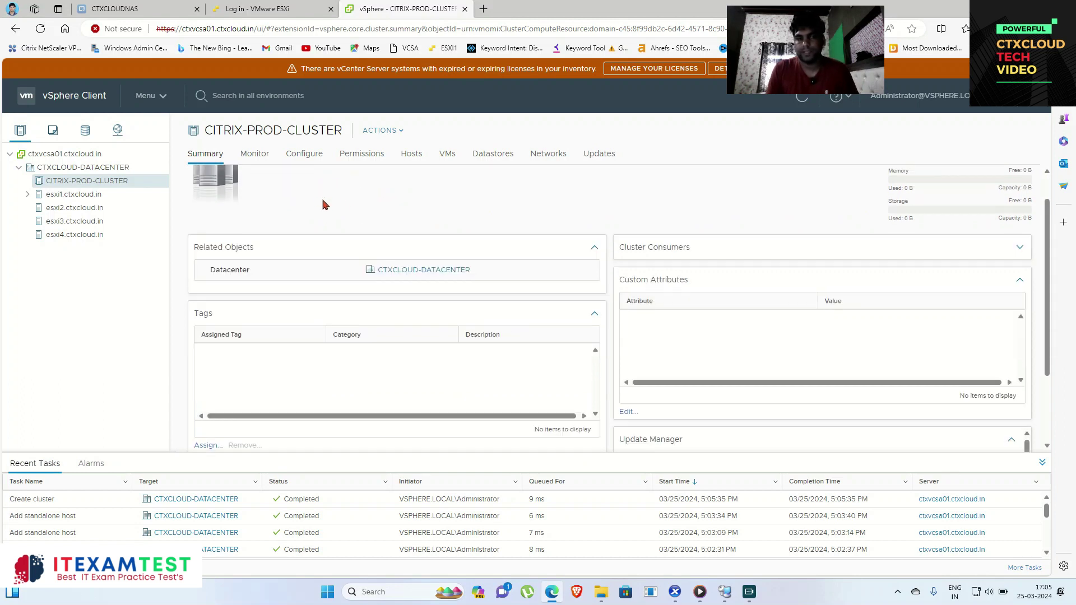
{"action": "left_click", "coordinate": [412, 155]}
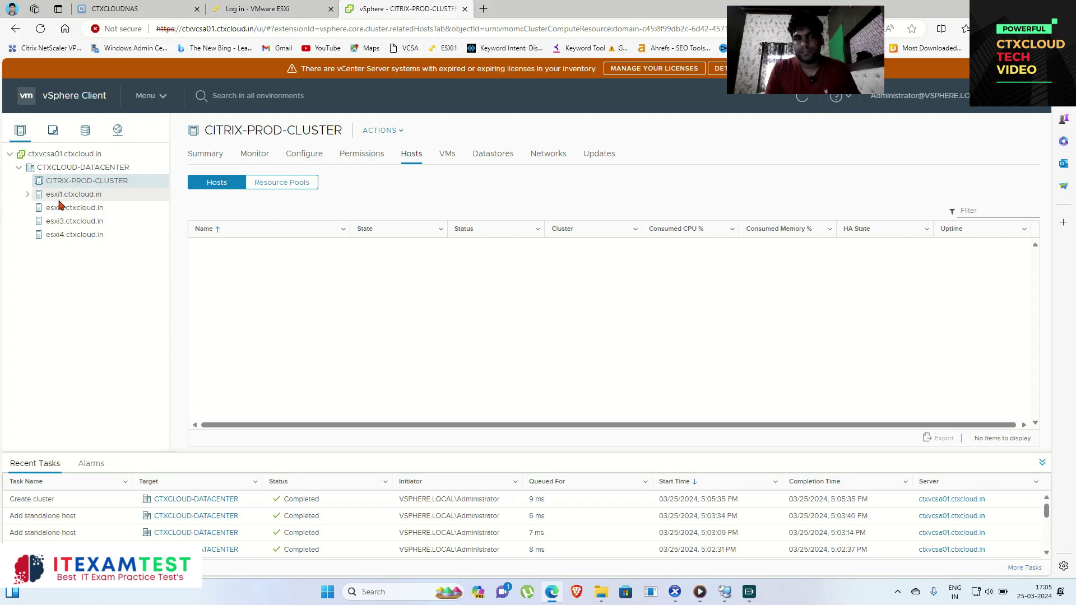
Step: Drag esxi1 and esxi2 into CITRIX-PROD-CLUSTER, checking its VMs and the 12-processor summary
{"action": "left_click_drag", "start_coordinate": [59, 200], "coordinate": [66, 185]}
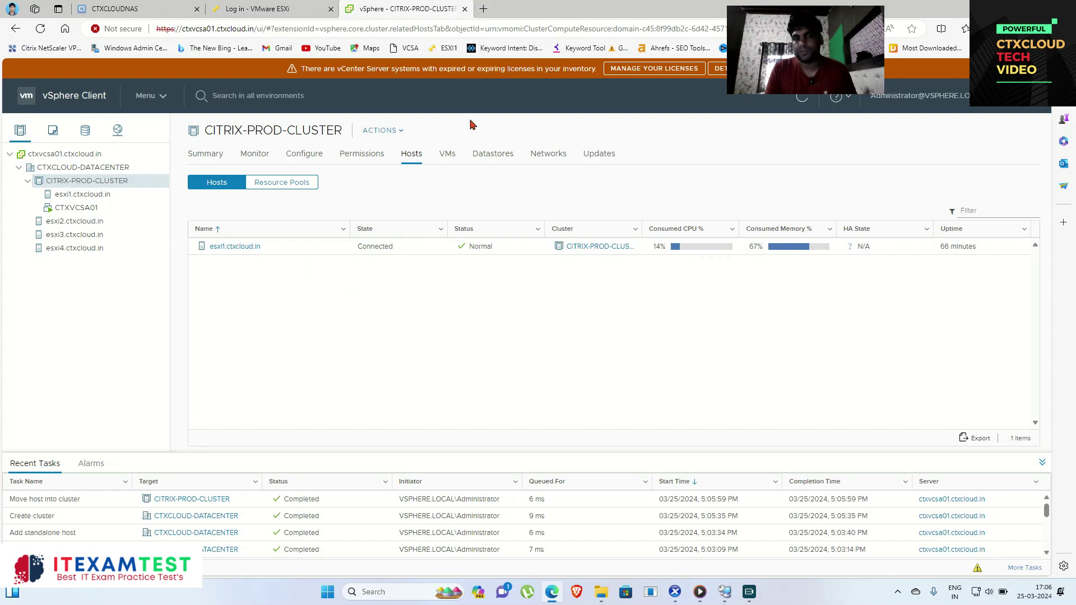
{"action": "left_click", "coordinate": [448, 153]}
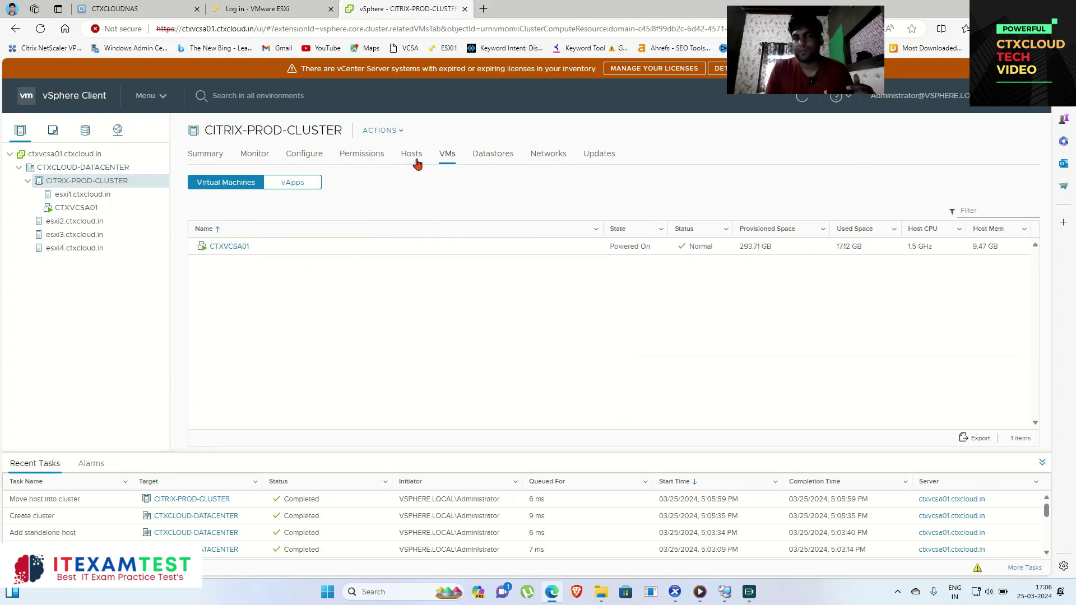
{"action": "left_click", "coordinate": [411, 159]}
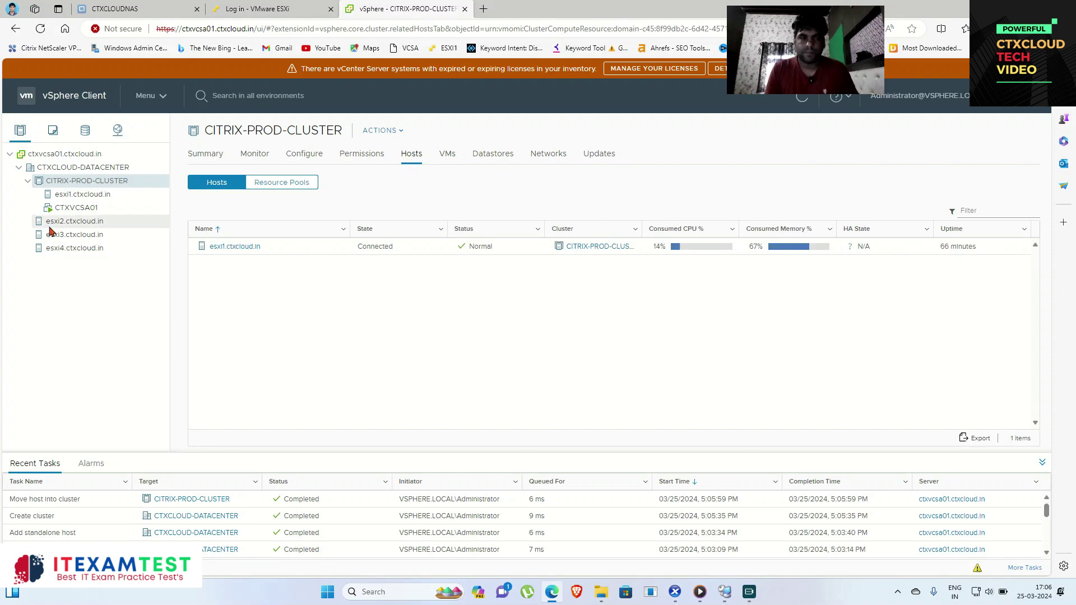
{"action": "left_click_drag", "start_coordinate": [74, 220], "coordinate": [79, 181]}
{"action": "left_click", "coordinate": [216, 161]}
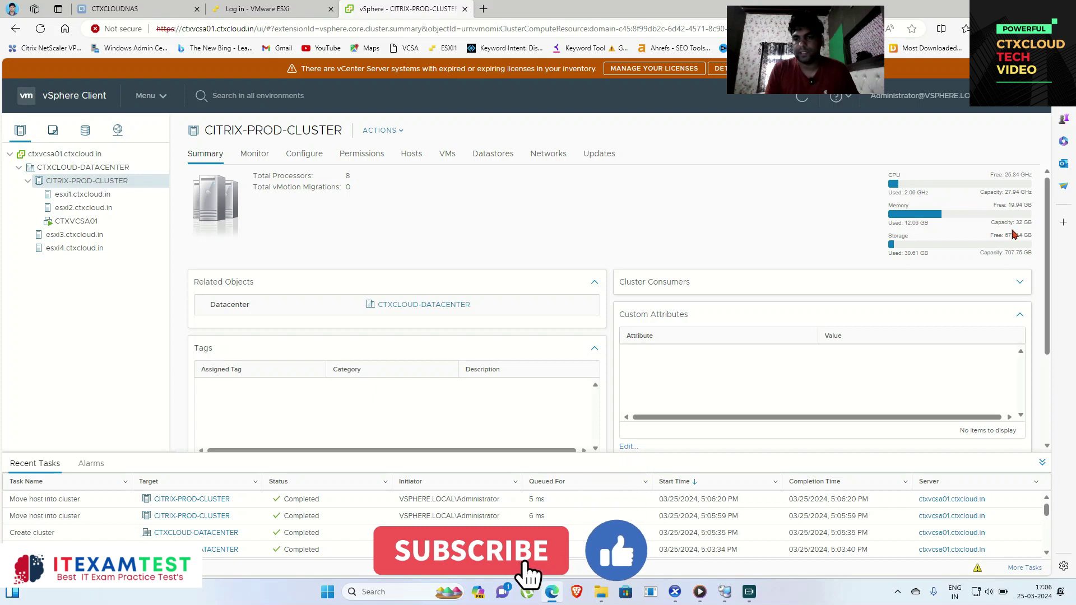
{"action": "mouse_move", "coordinate": [990, 223]}
{"action": "left_mouse_down"}
{"action": "mouse_move", "coordinate": [1033, 225]}
{"action": "mouse_move", "coordinate": [993, 226]}
{"action": "left_mouse_up"}
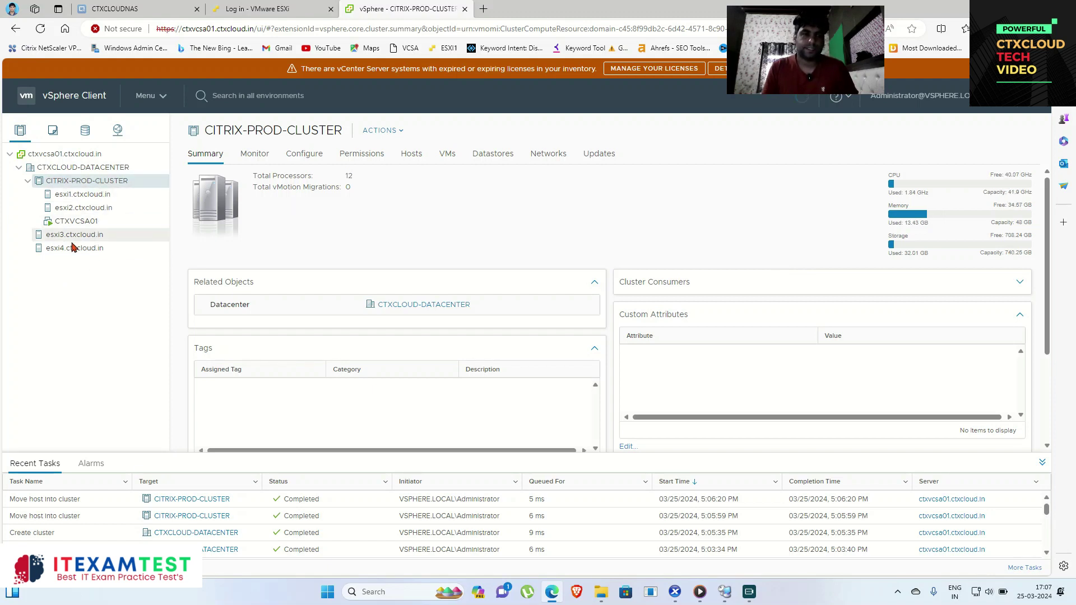
Step: Move esxi3 and esxi4 into the cluster and review its 16-processor, 64 GB capacity
{"action": "left_click_drag", "start_coordinate": [72, 238], "coordinate": [80, 181]}
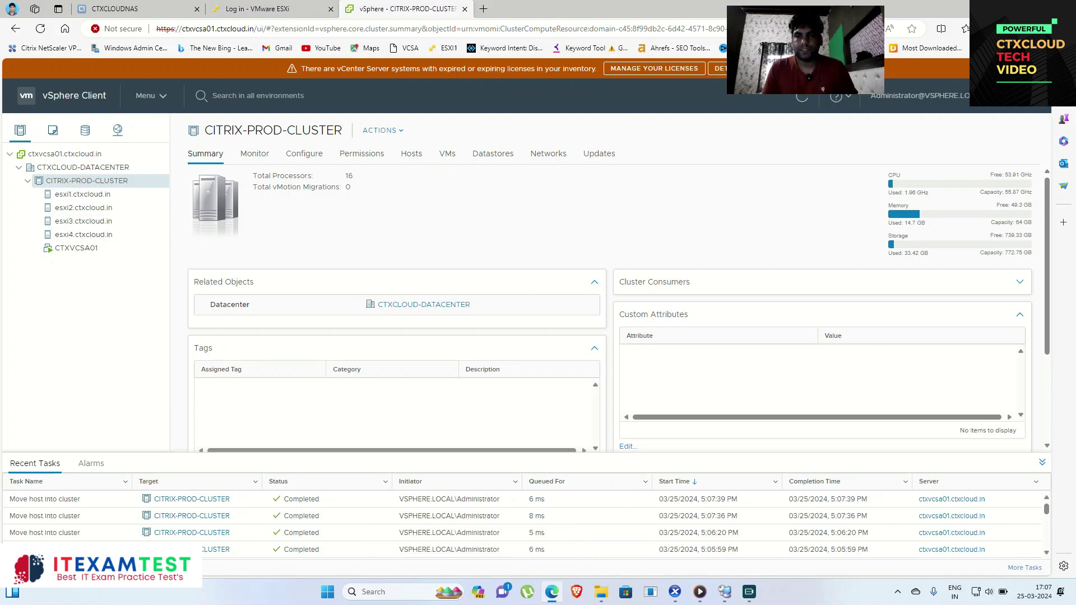
{"action": "left_click", "coordinate": [802, 102]}
{"action": "left_click_drag", "start_coordinate": [991, 223], "coordinate": [1024, 223]}
{"action": "left_click", "coordinate": [1036, 227]}
{"action": "left_click_drag", "start_coordinate": [979, 192], "coordinate": [1035, 192]}
{"action": "left_click", "coordinate": [1037, 192]}
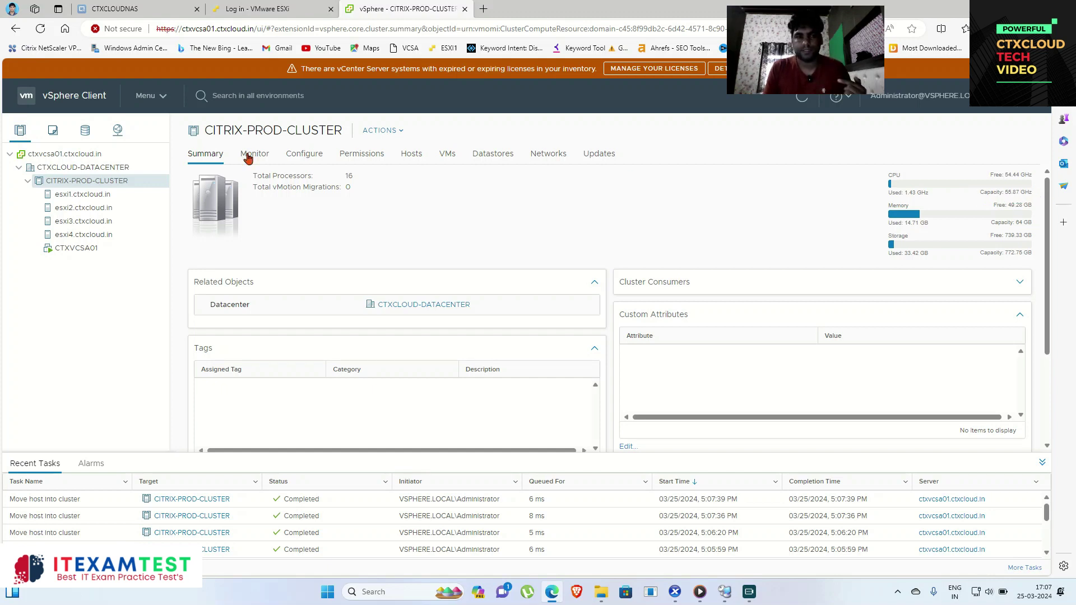
Step: Verify the four Connected hosts on the Hosts tab and CTXVCSA01 powered on under VMs
{"action": "left_click", "coordinate": [412, 159]}
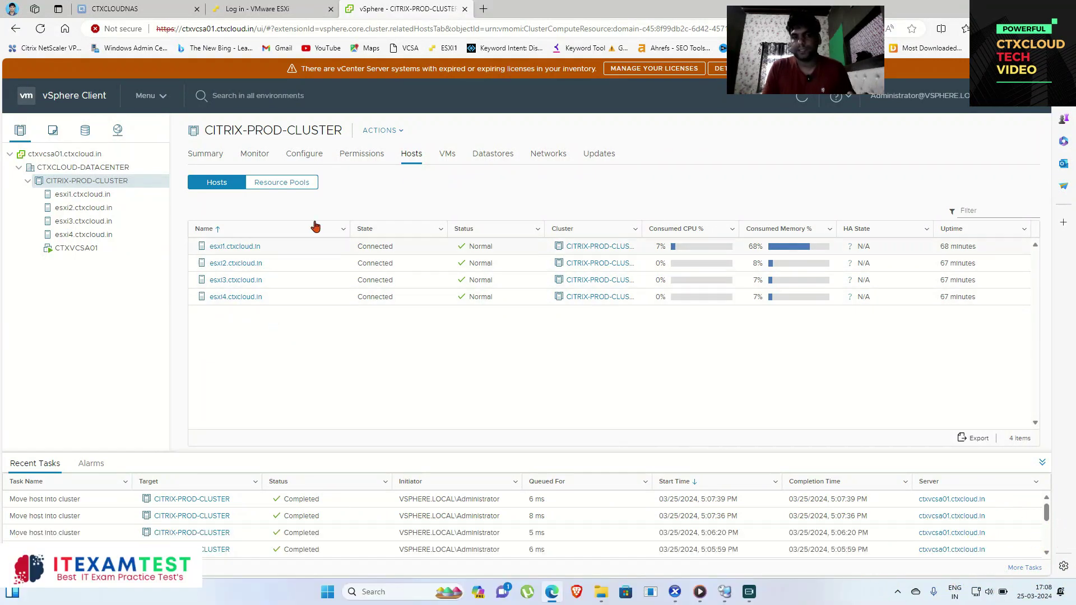
{"action": "left_click", "coordinate": [453, 158]}
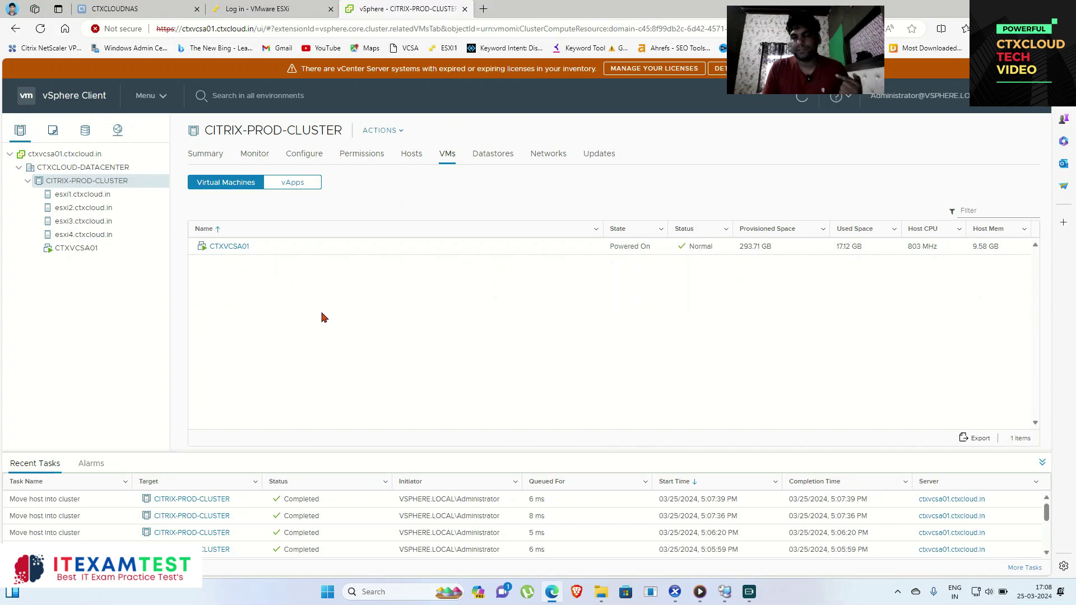